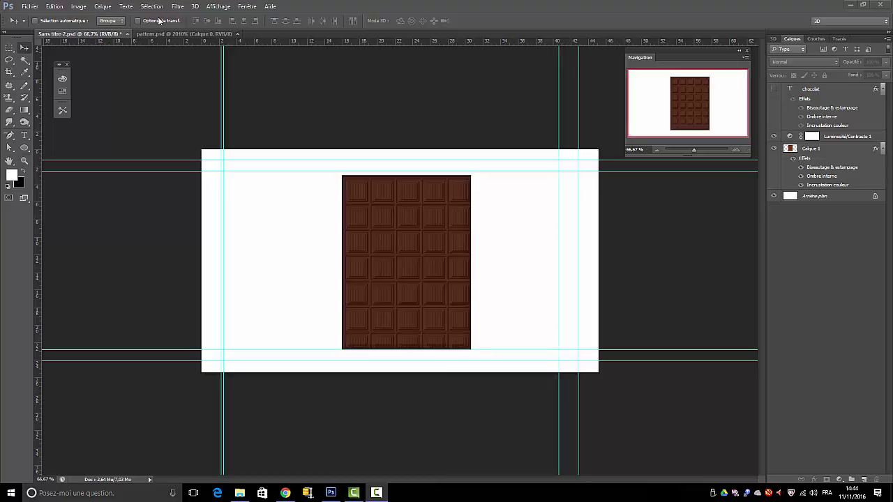
# - Look at the striped square design in pattern.psd and return to the chocolate bar document
pyautogui.click(161, 33)
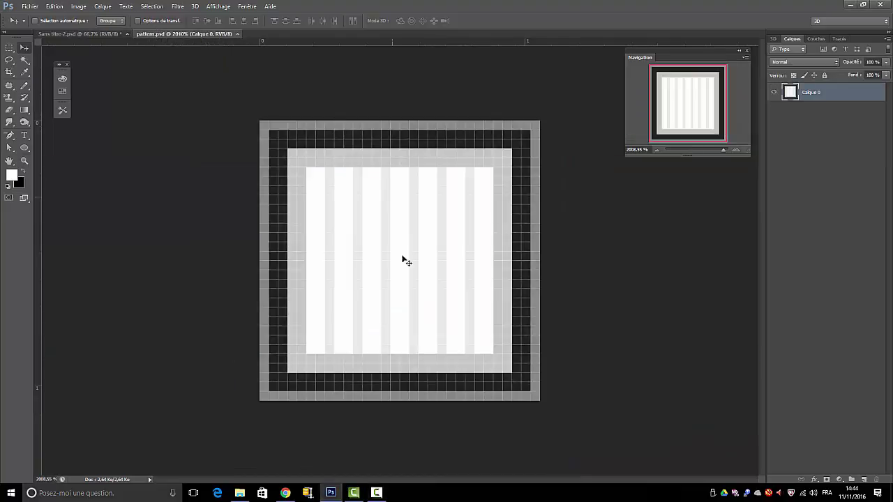
pyautogui.click(63, 33)
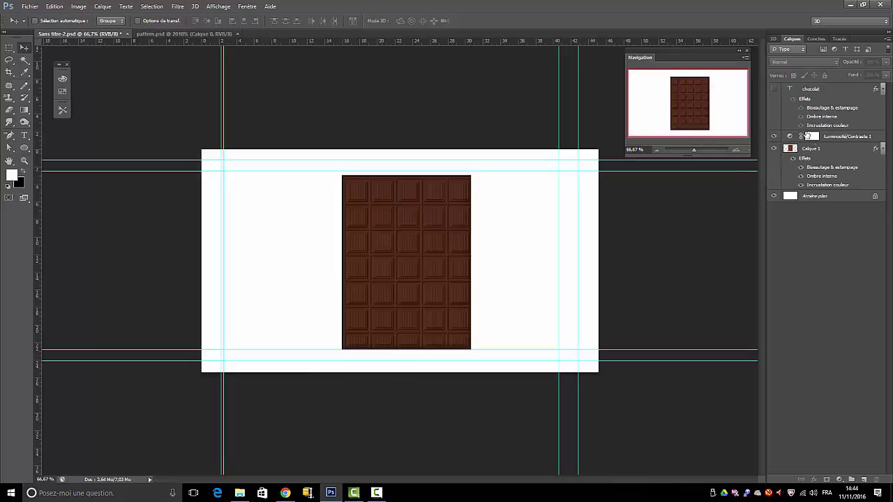
pyautogui.click(102, 7)
pyautogui.moveTo(116, 61)
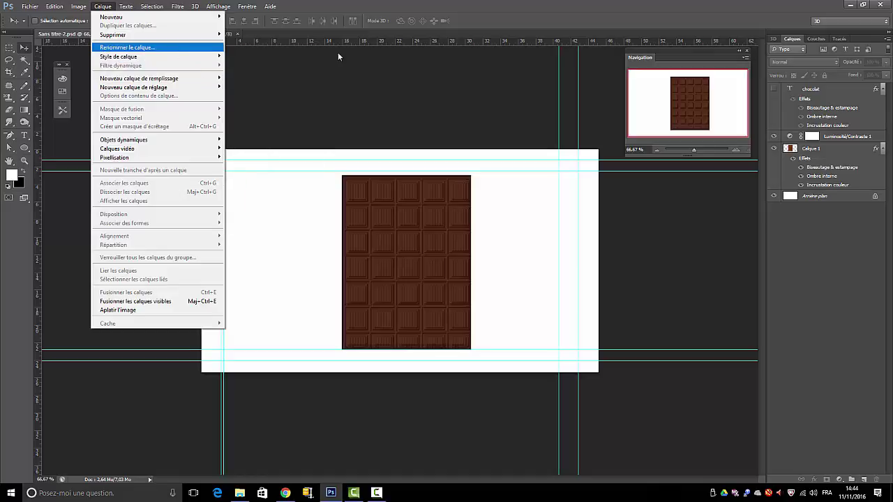
pyautogui.click(831, 332)
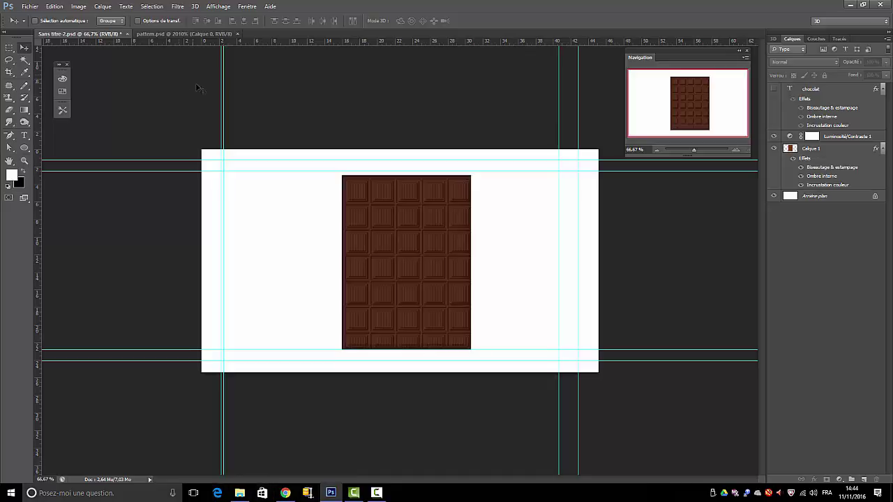
# - Switch to File Explorer and preview the mu-mu wrapper photo and the foil texture 189619_icon.jpg in the choc folder
pyautogui.click(239, 493)
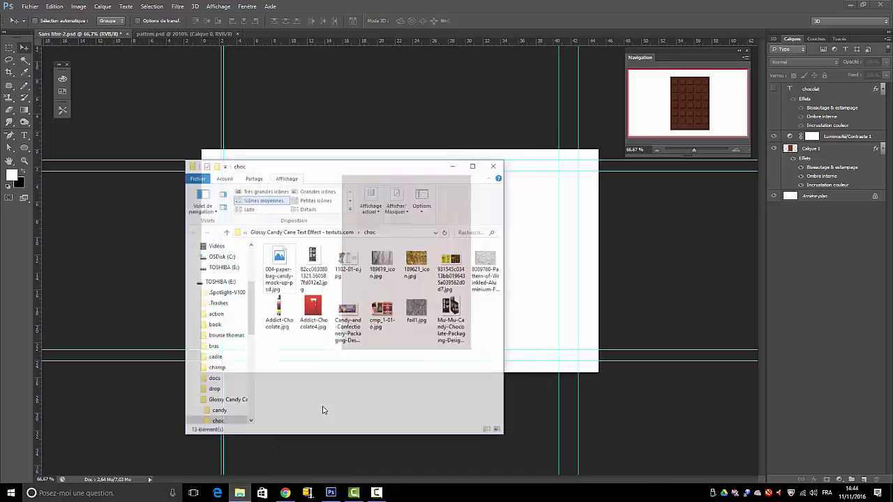
pyautogui.moveTo(424, 155); pyautogui.dragTo(861, 39)
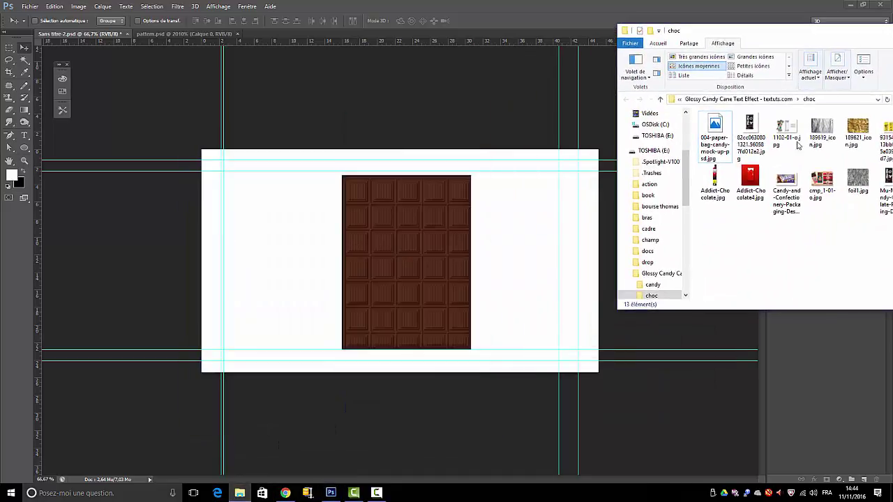
pyautogui.doubleClick(750, 124)
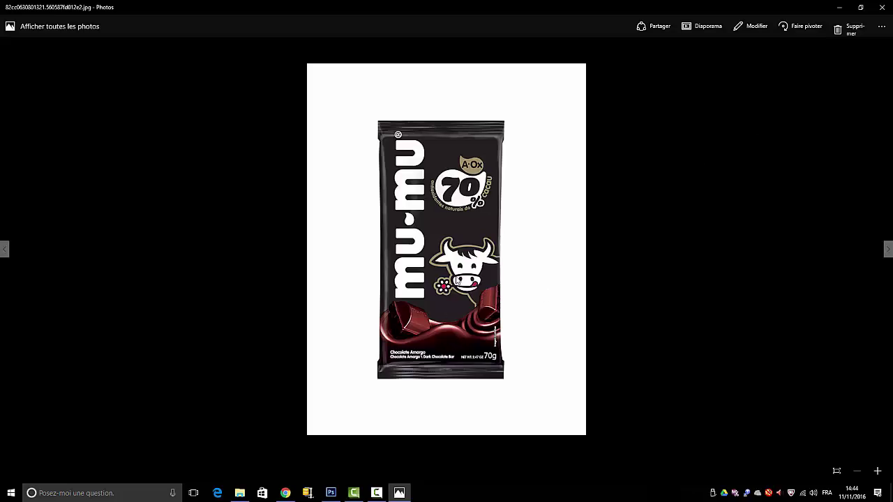
pyautogui.click(884, 10)
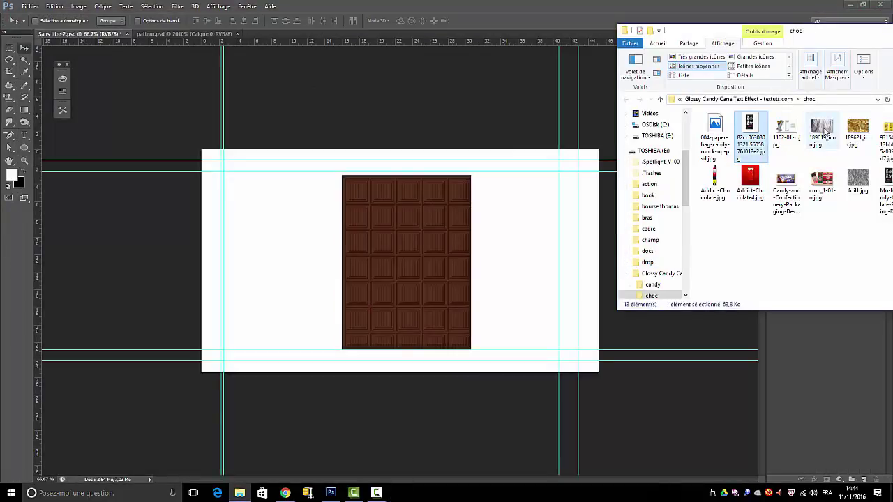
pyautogui.doubleClick(823, 128)
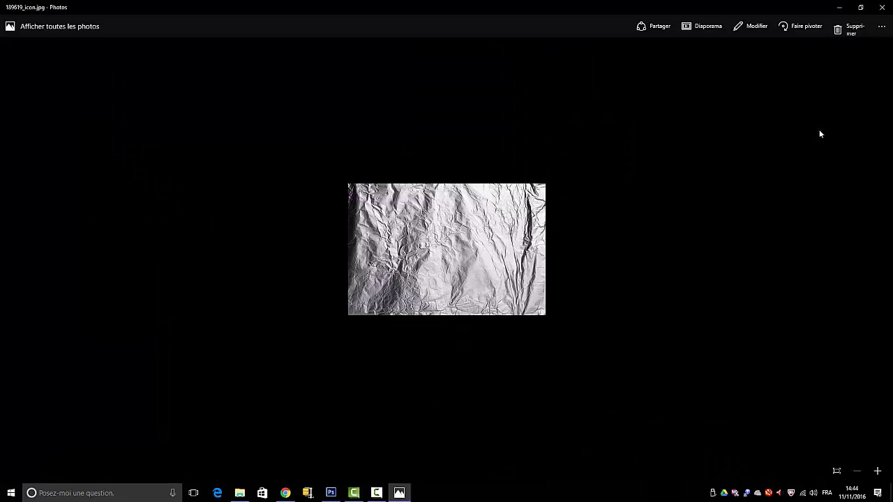
pyautogui.click(883, 8)
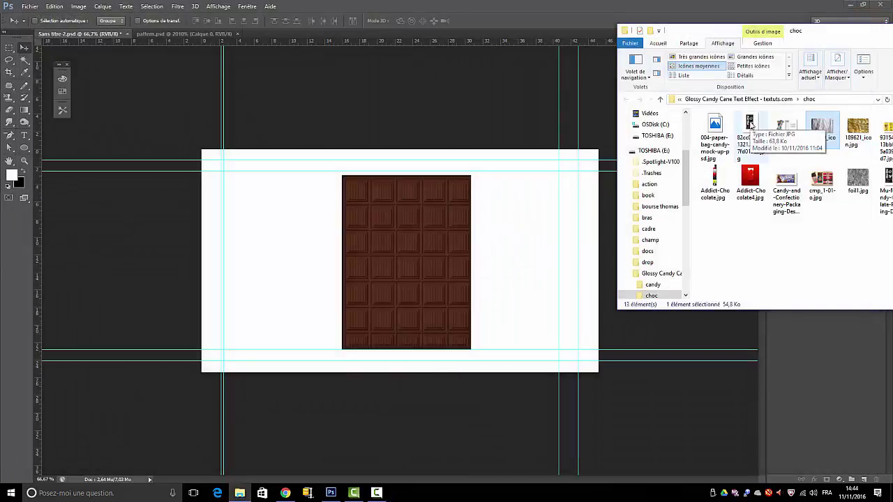
pyautogui.moveTo(869, 31); pyautogui.dragTo(621, 148)
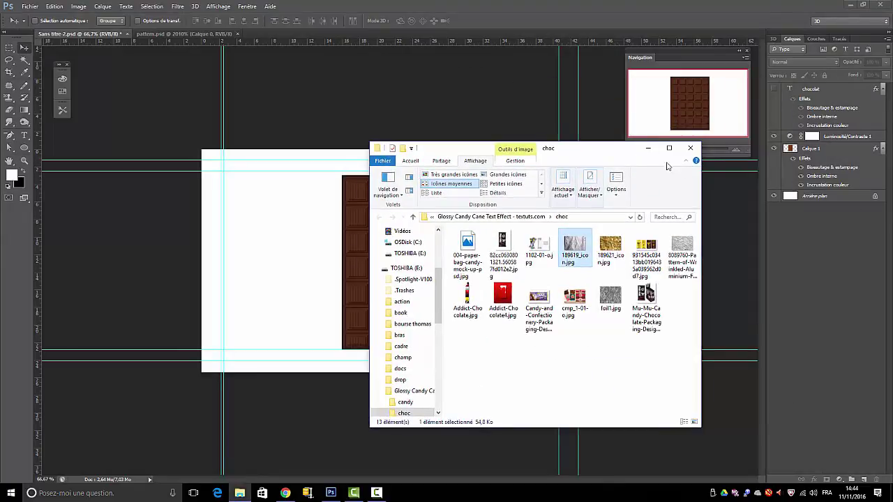
pyautogui.click(648, 148)
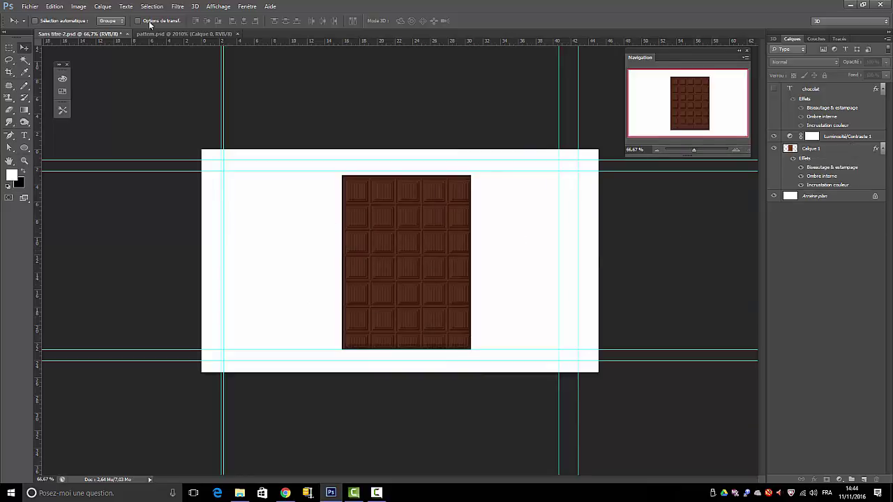
pyautogui.click(55, 6)
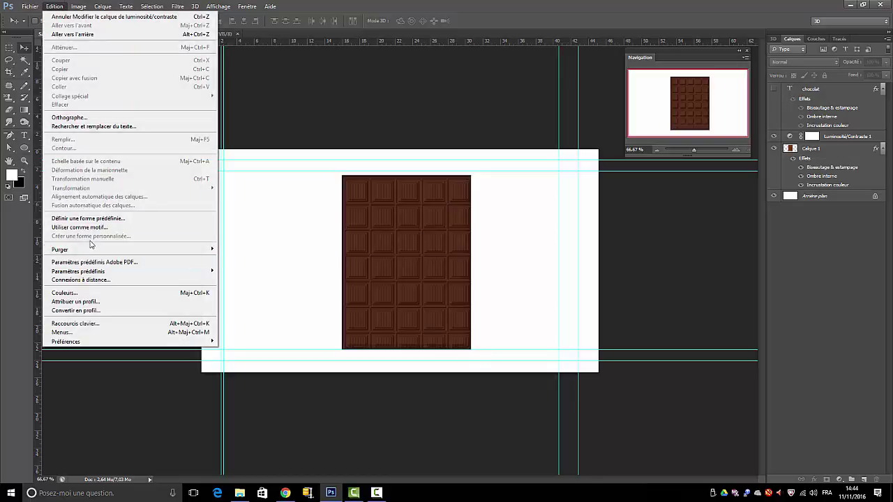
pyautogui.click(815, 150)
pyautogui.click(815, 149)
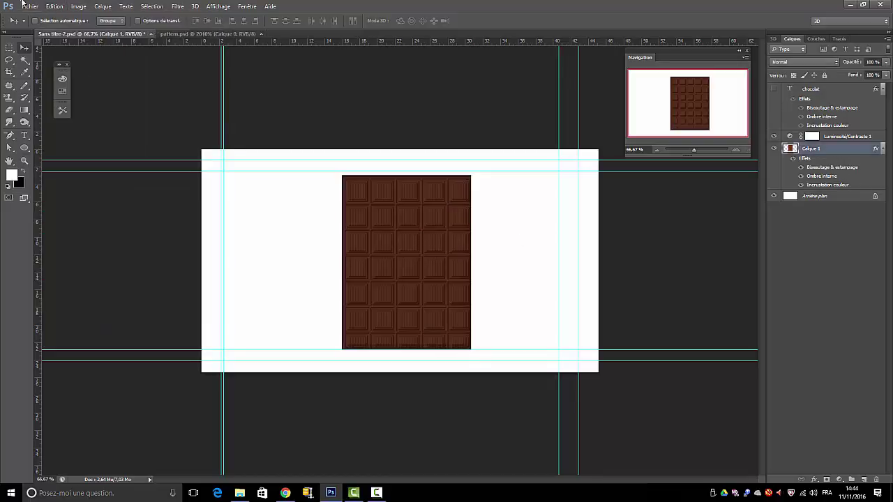
pyautogui.click(67, 9)
pyautogui.click(73, 177)
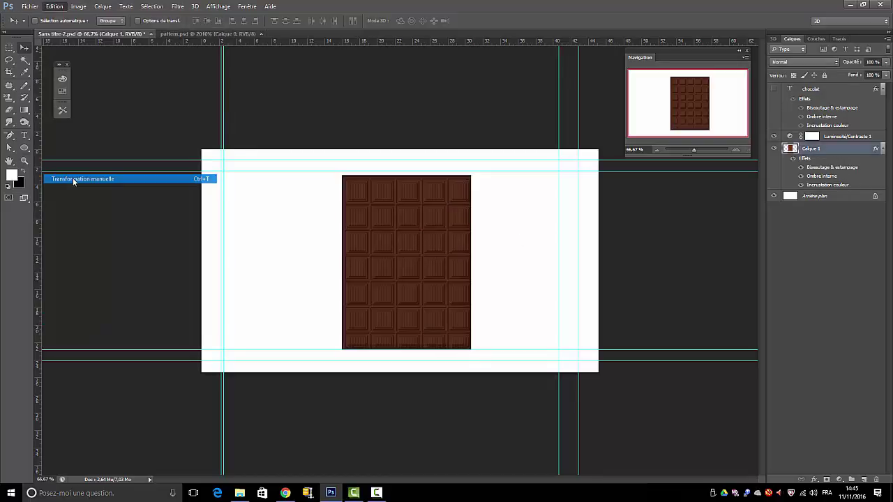
pyautogui.moveTo(342, 264)
pyautogui.mouseDown()
pyautogui.moveTo(365, 264)
pyautogui.moveTo(344, 263)
pyautogui.mouseUp()
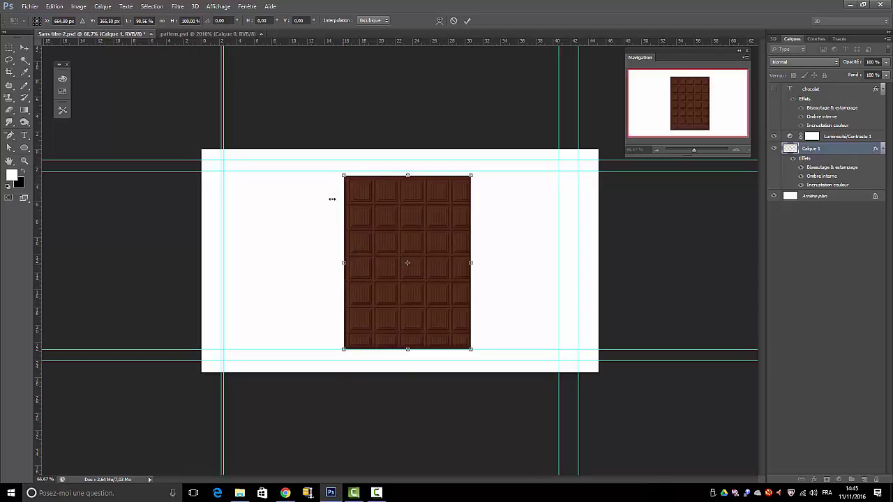
pyautogui.click(454, 20)
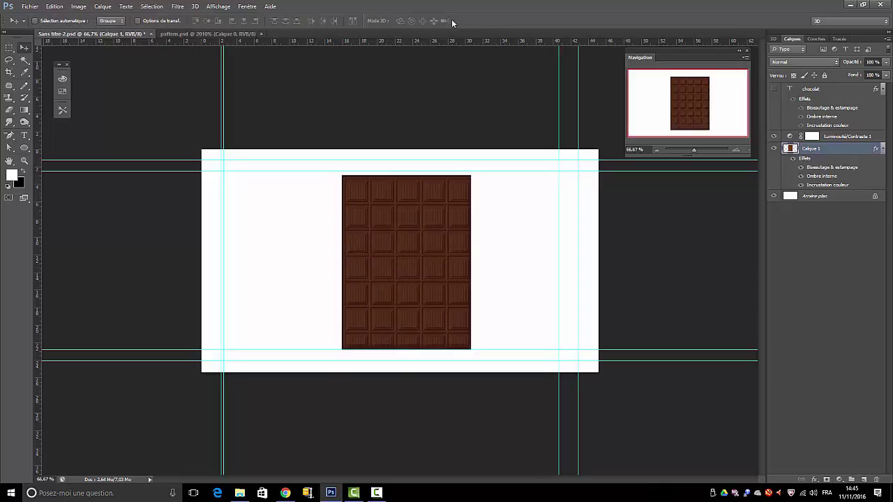
# - Rasterize the layer style of the chocolate bar layer, Calque 1
pyautogui.rightClick(816, 150)
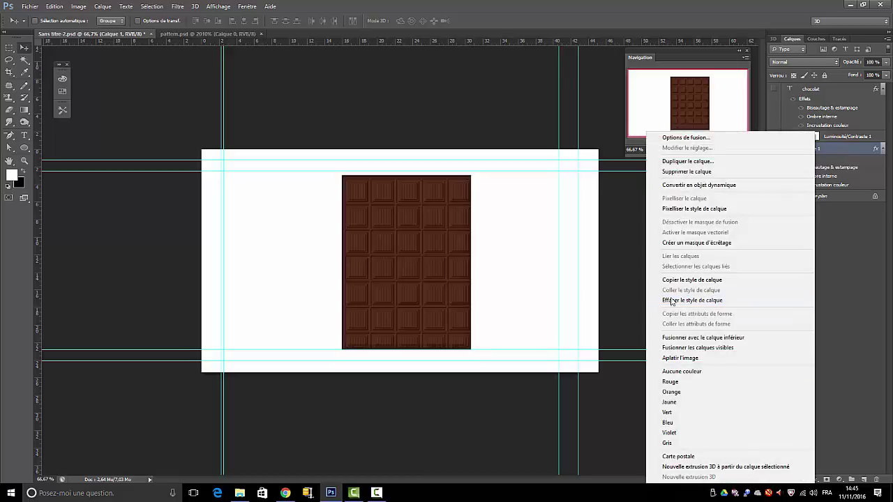
pyautogui.click(675, 209)
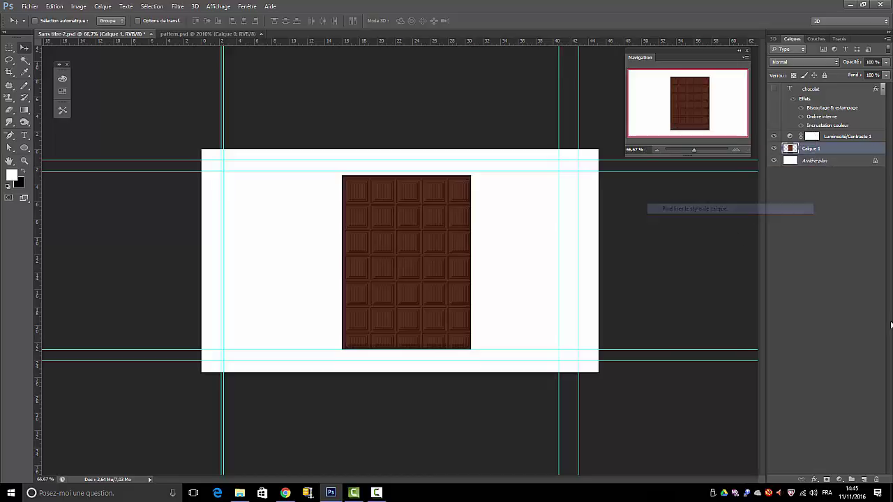
pyautogui.click(54, 6)
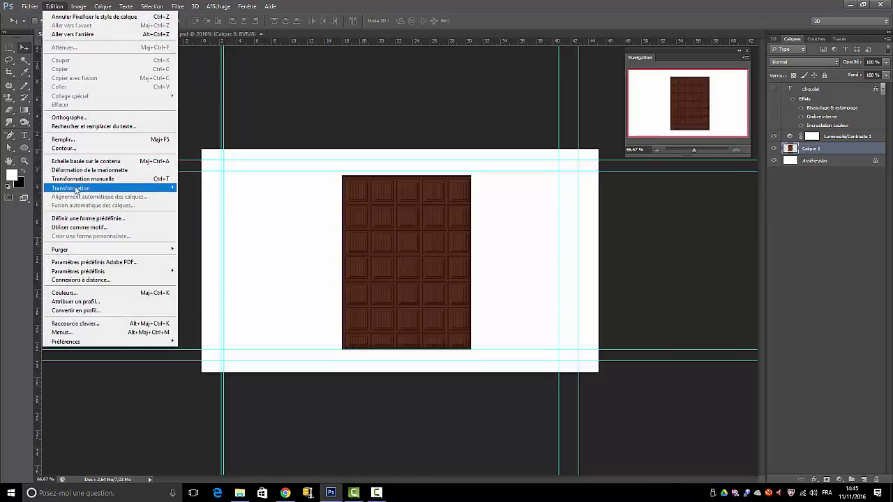
pyautogui.moveTo(167, 188)
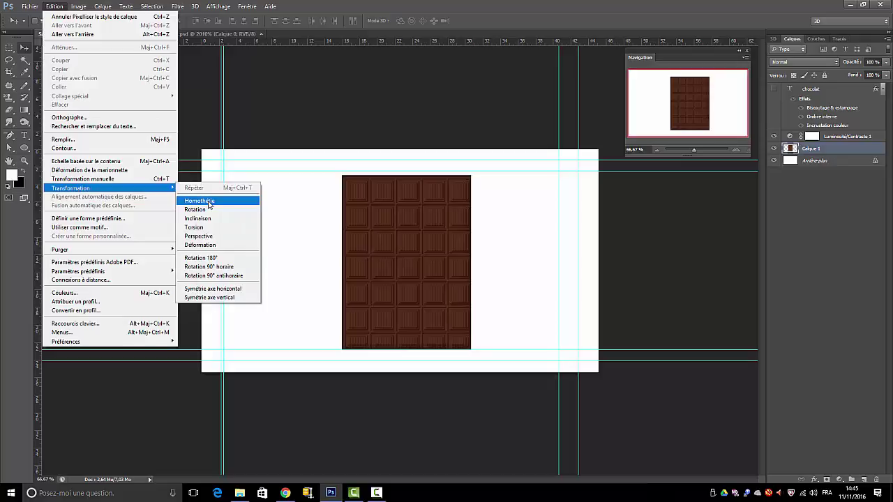
pyautogui.click(83, 179)
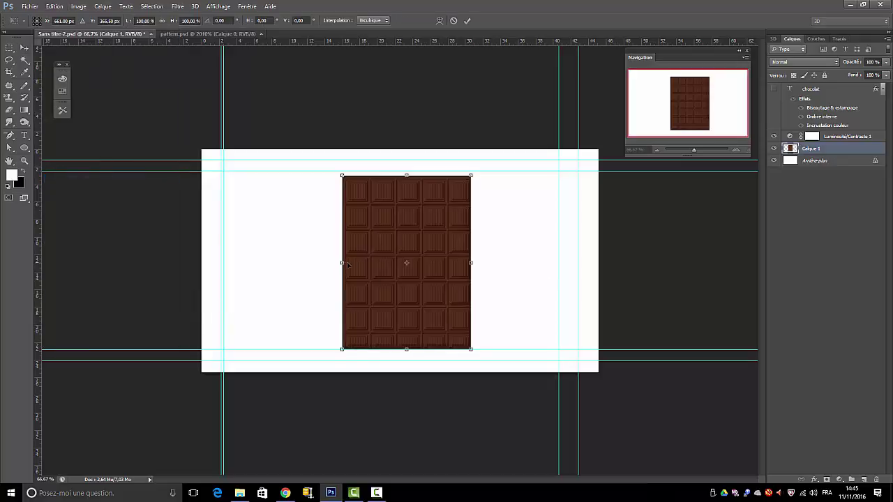
pyautogui.moveTo(344, 263)
pyautogui.mouseDown()
pyautogui.moveTo(371, 263)
pyautogui.moveTo(339, 264)
pyautogui.mouseUp()
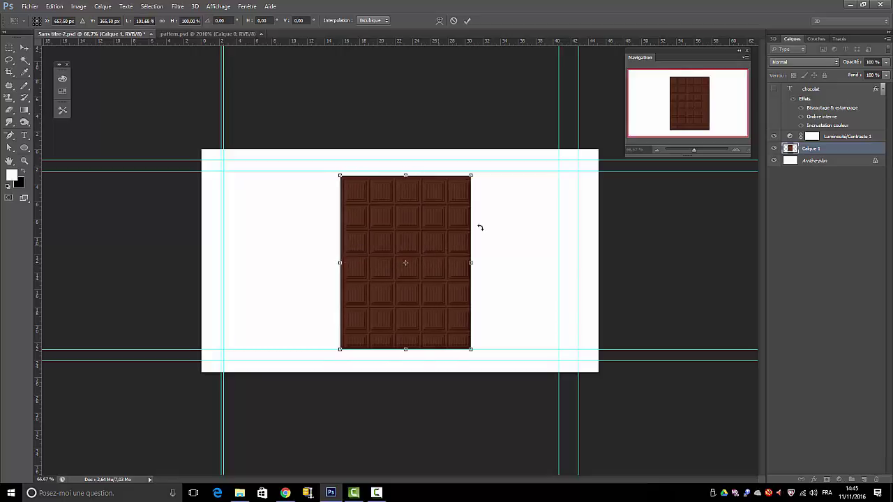
pyautogui.click(454, 20)
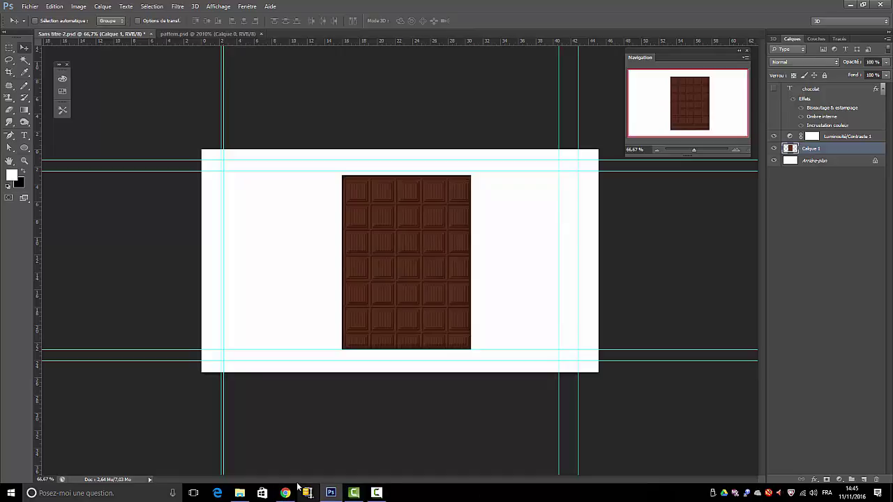
# - Place the mu-mu wrapper photo from the choc folder over the chocolate bar, scaled to about 556% wide and 485% high
pyautogui.click(240, 492)
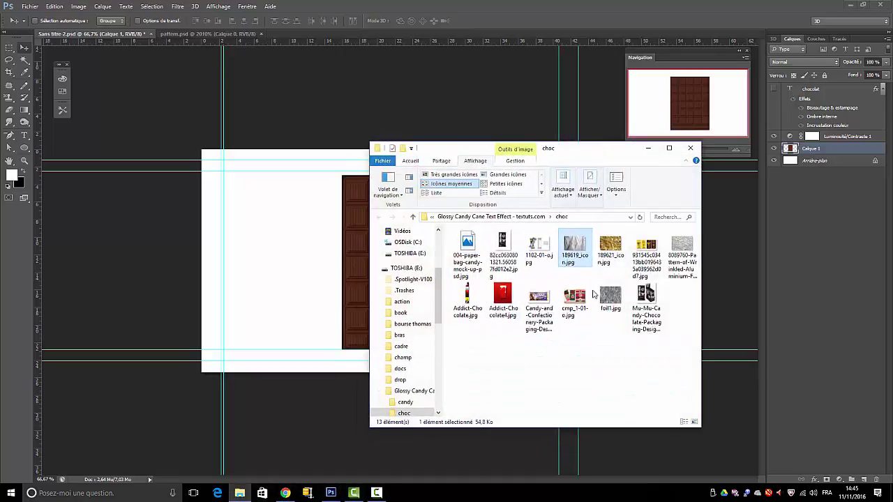
pyautogui.moveTo(503, 253); pyautogui.dragTo(364, 255)
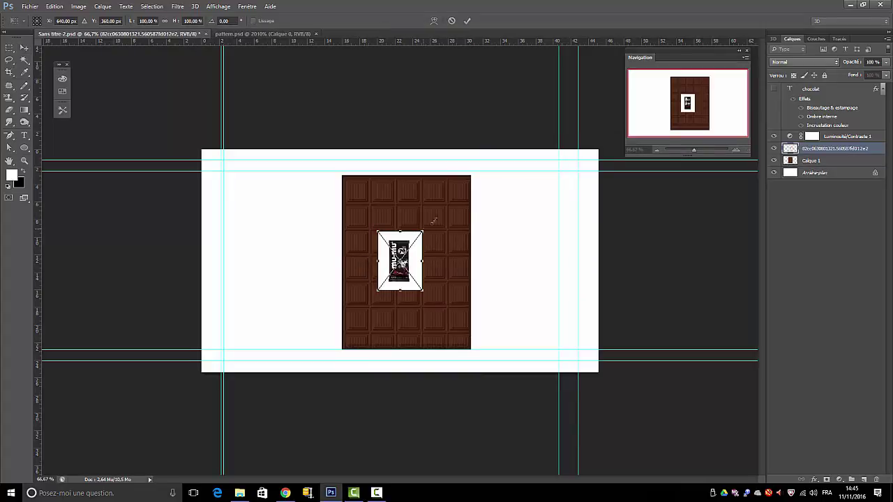
pyautogui.moveTo(434, 221); pyautogui.dragTo(506, 123)
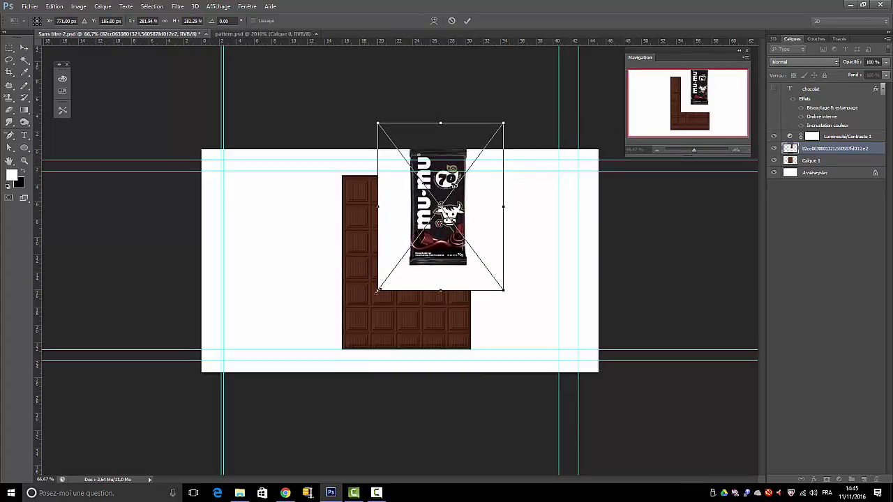
pyautogui.moveTo(377, 290); pyautogui.dragTo(297, 397)
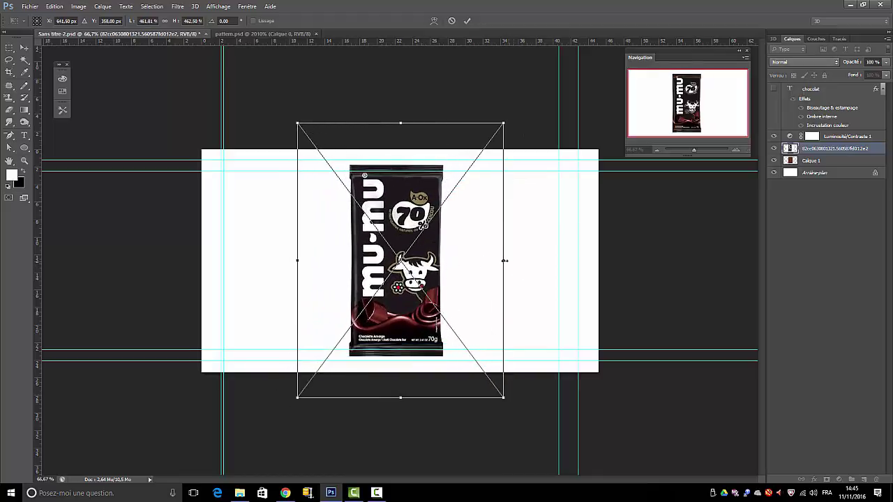
pyautogui.moveTo(512, 260); pyautogui.dragTo(546, 260)
pyautogui.moveTo(421, 399); pyautogui.dragTo(421, 411)
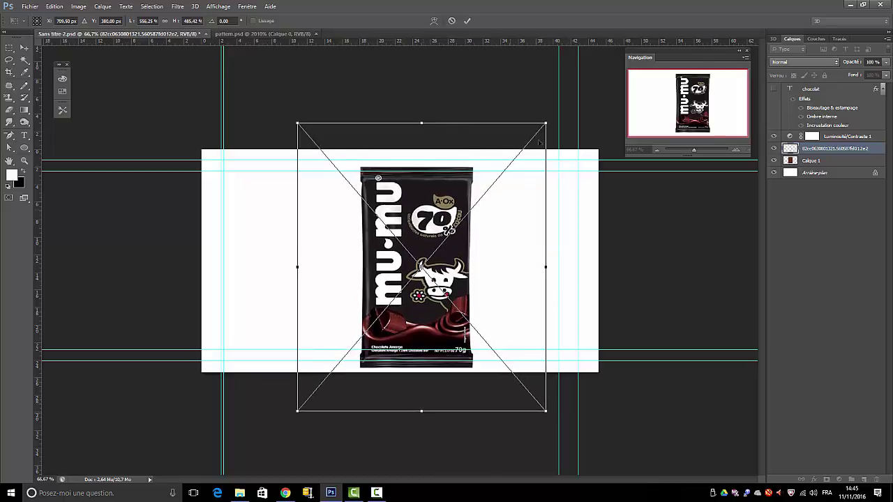
pyautogui.click(467, 21)
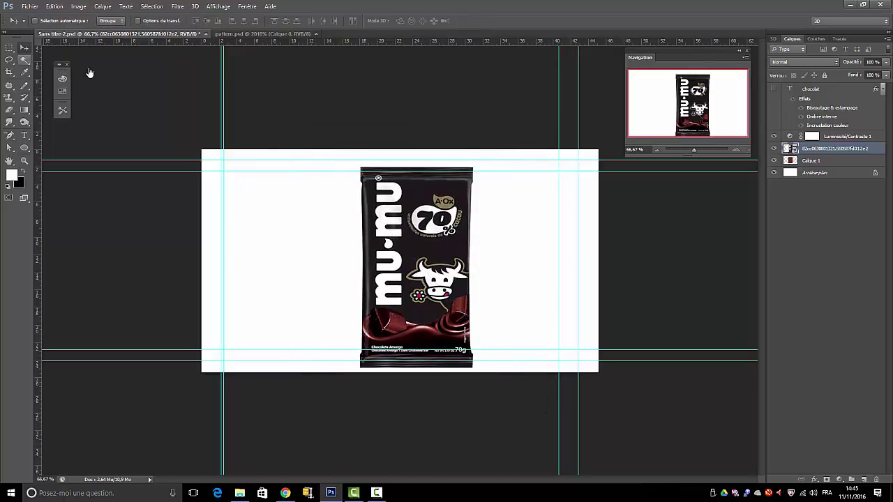
# - Rasterize the placed wrapper layer and delete the white background around the wrapper with the Magic Wand
pyautogui.rightClick(831, 149)
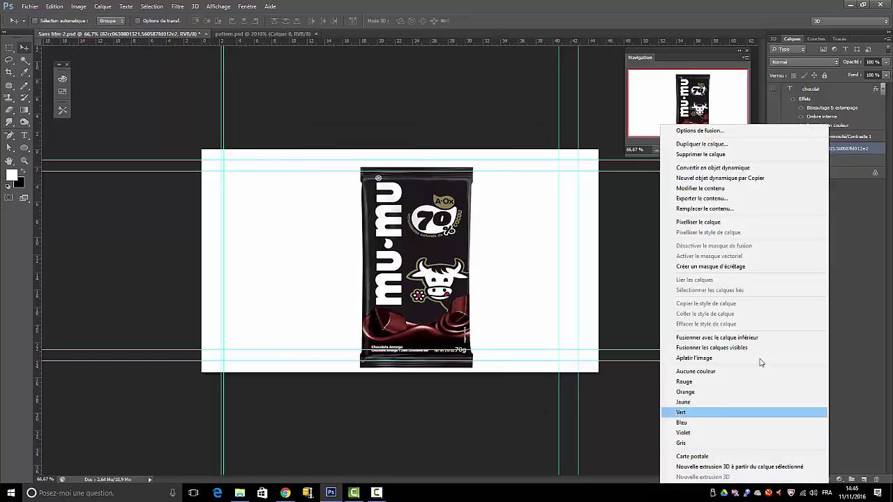
pyautogui.click(691, 222)
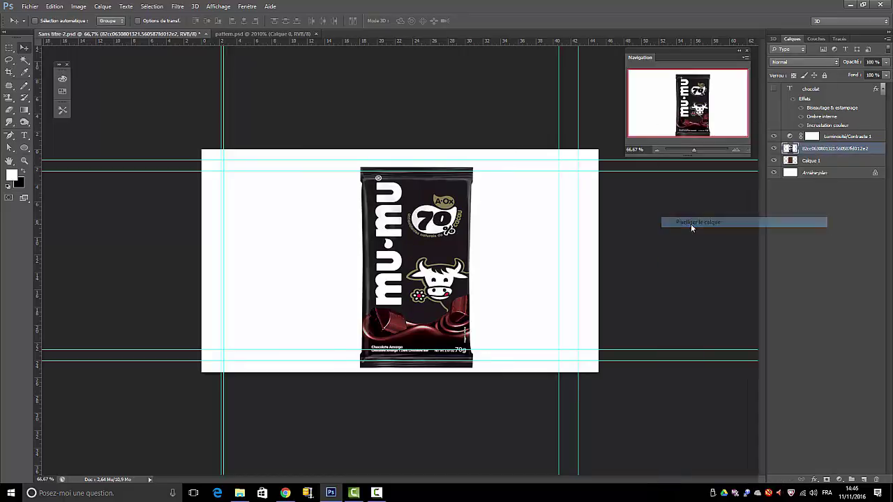
pyautogui.click(25, 60)
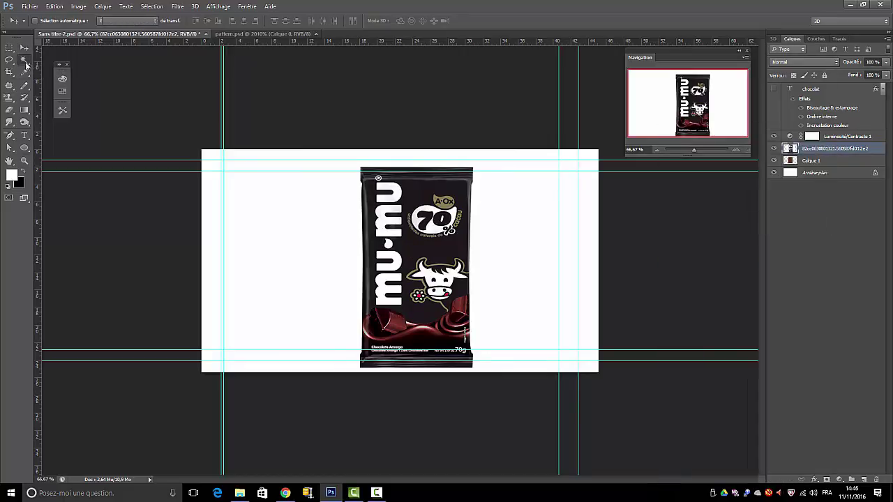
pyautogui.click(343, 259)
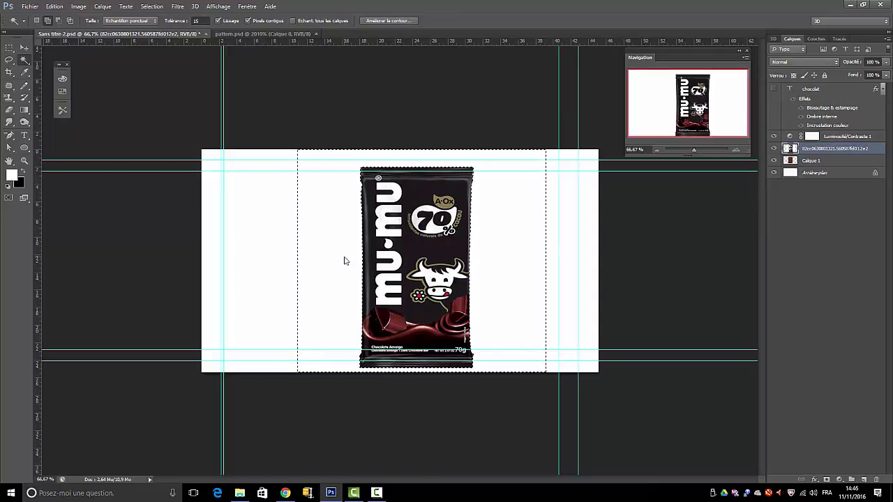
pyautogui.press('Delete')
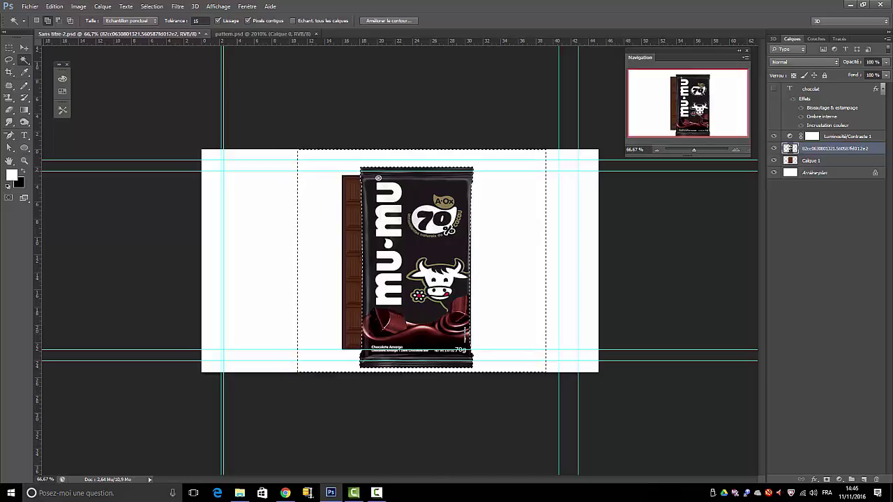
# - Move the cut-out wrapper over the middle of the chocolate bar and clear the selection around it
pyautogui.click(24, 47)
pyautogui.moveTo(440, 274)
pyautogui.mouseDown()
pyautogui.moveTo(442, 224)
pyautogui.moveTo(433, 310)
pyautogui.moveTo(445, 262)
pyautogui.moveTo(431, 262)
pyautogui.mouseUp()
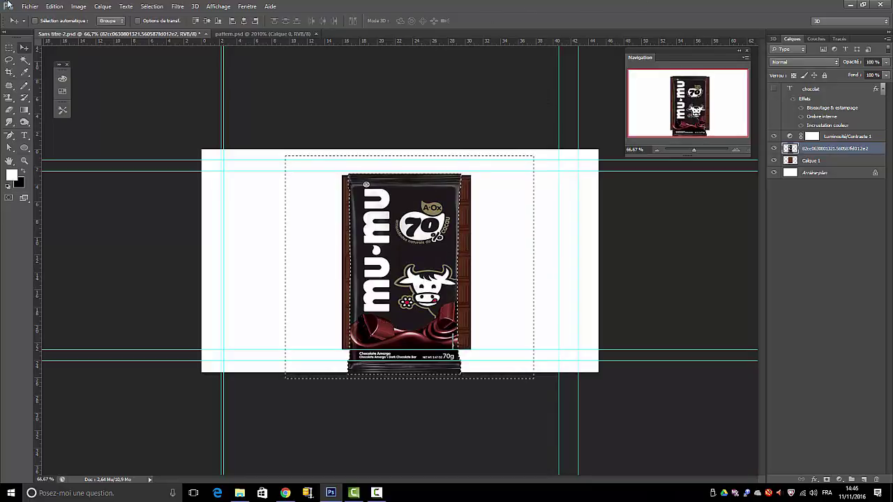
pyautogui.click(151, 6)
pyautogui.click(157, 27)
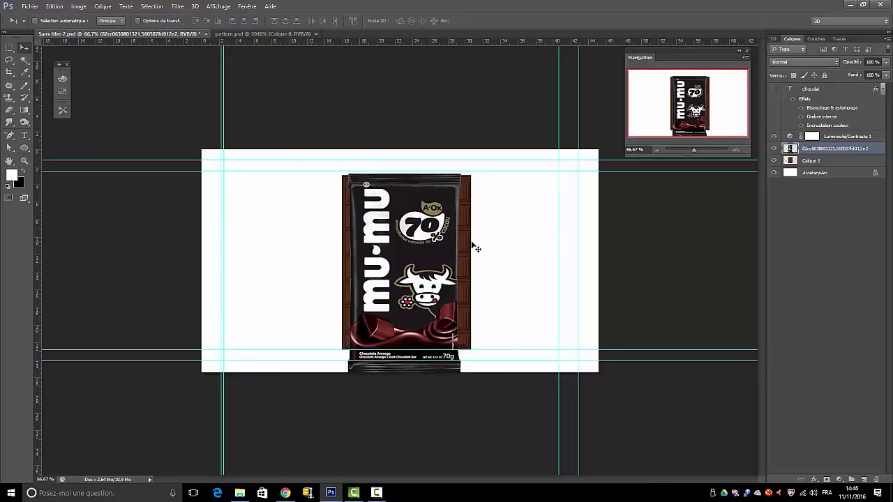
pyautogui.moveTo(407, 254)
pyautogui.mouseDown()
pyautogui.moveTo(409, 287)
pyautogui.moveTo(411, 261)
pyautogui.mouseUp()
pyautogui.click(841, 257)
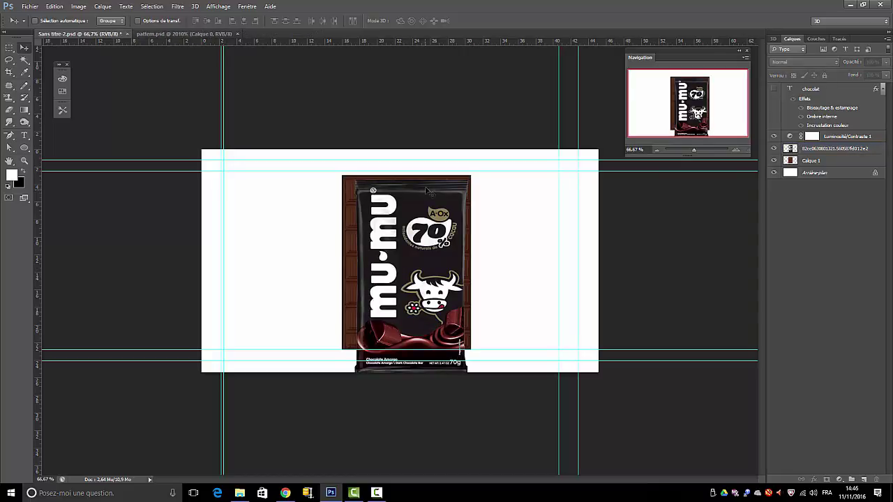
# - Lower the wrapper layer to expose the leftover white band above the wrapper, delete it with the Magic Wand, and deselect
pyautogui.click(452, 197)
pyautogui.click(466, 187)
pyautogui.click(445, 271)
pyautogui.click(457, 186)
pyautogui.click(842, 151)
pyautogui.moveTo(444, 196); pyautogui.dragTo(434, 286)
pyautogui.click(24, 61)
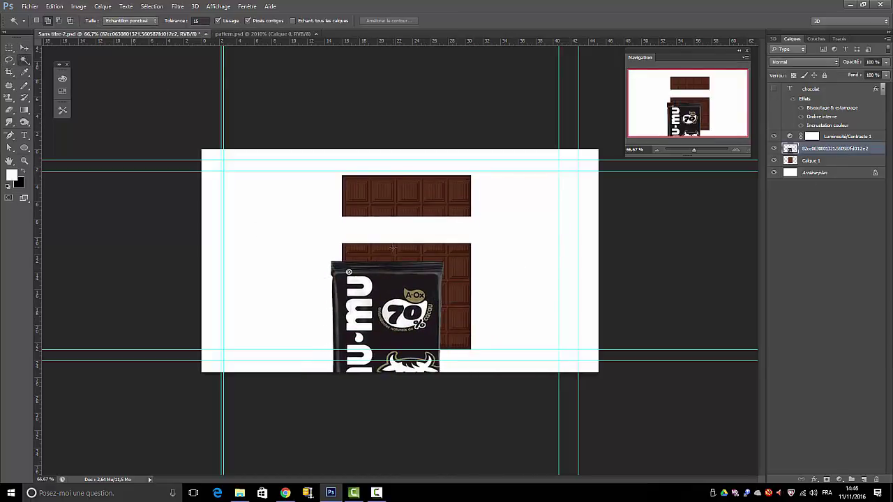
pyautogui.click(397, 228)
pyautogui.press('Delete')
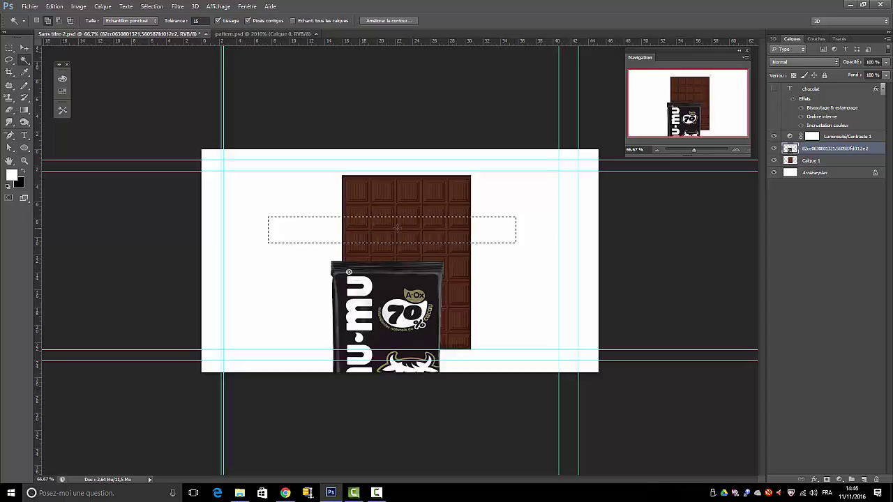
pyautogui.click(151, 7)
pyautogui.click(153, 23)
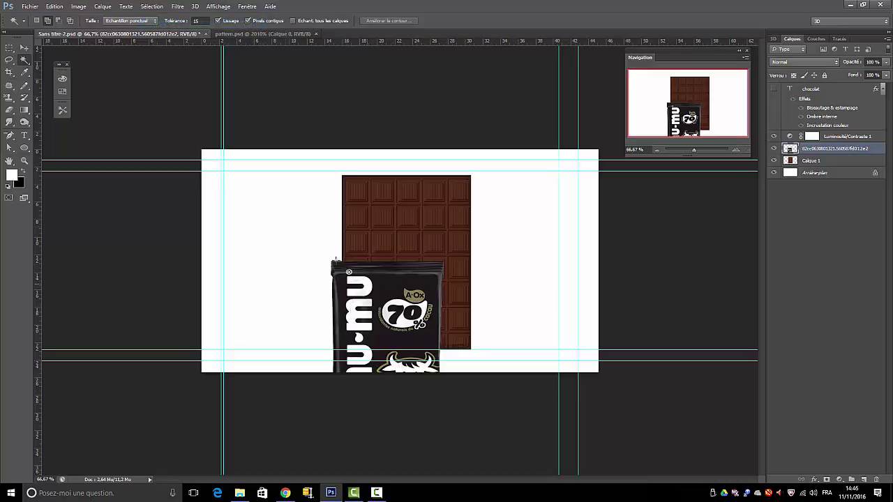
# - Raise the wrapper layer to expose the white band below the wrapper, delete it with the Magic Wand, and deselect
pyautogui.click(24, 47)
pyautogui.moveTo(385, 302); pyautogui.dragTo(394, 118)
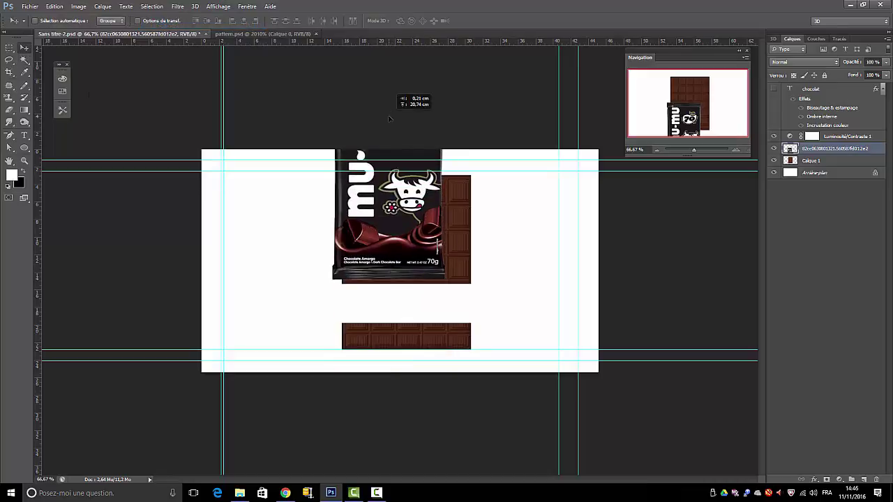
pyautogui.click(24, 60)
pyautogui.click(393, 311)
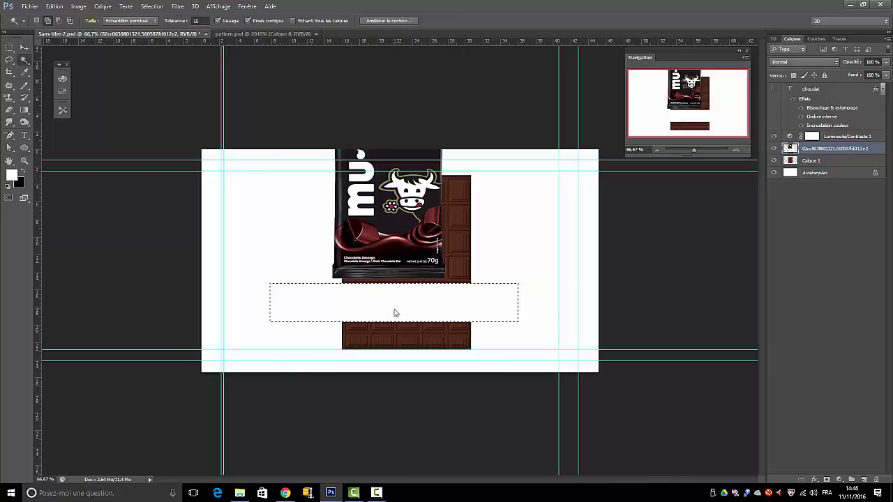
pyautogui.press('Delete')
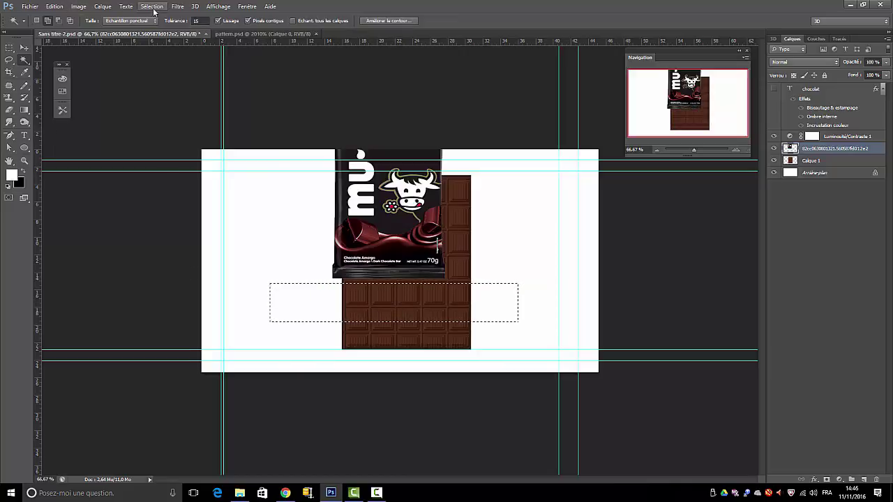
pyautogui.click(153, 7)
pyautogui.click(150, 25)
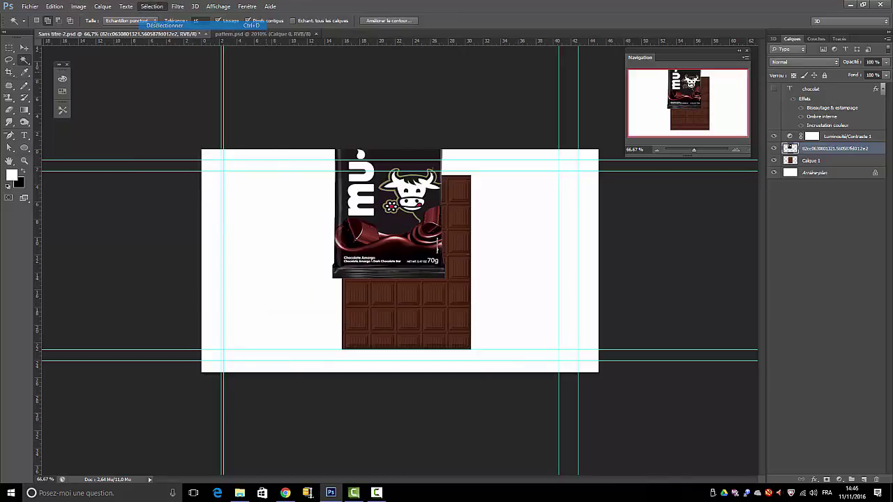
# - Move the cleaned wrapper back down so it is centred over the chocolate bar
pyautogui.click(24, 47)
pyautogui.moveTo(399, 204); pyautogui.dragTo(409, 316)
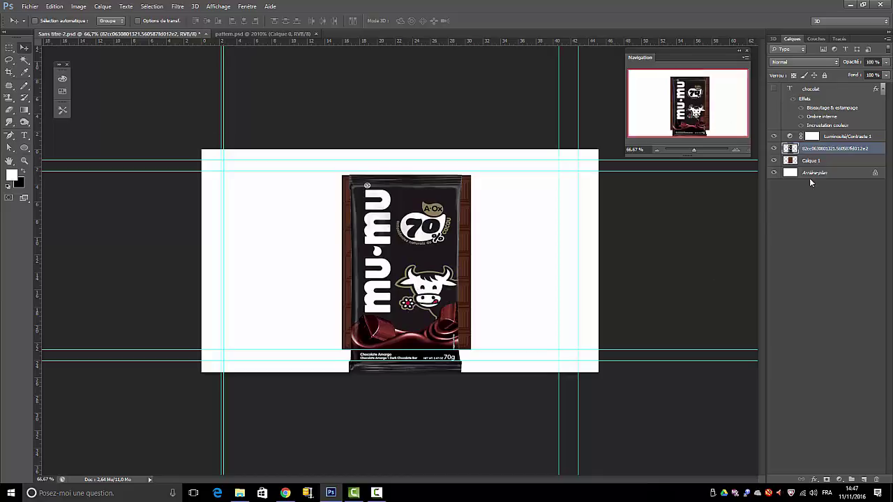
pyautogui.click(810, 91)
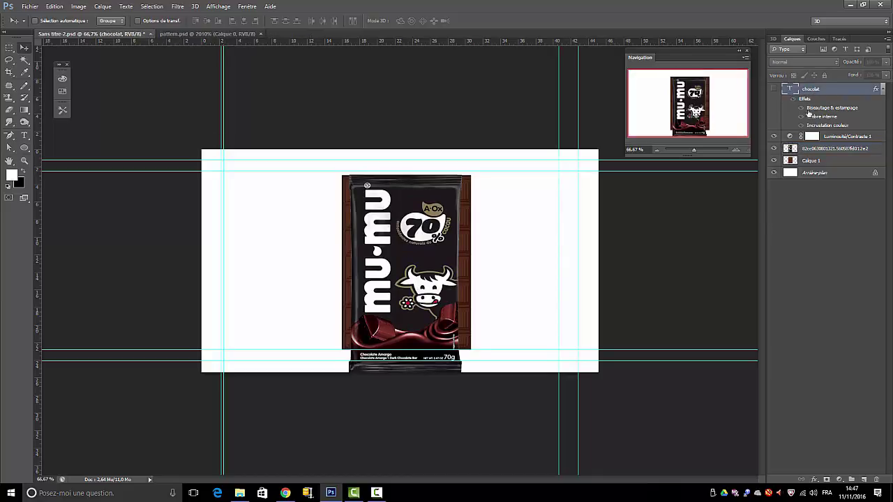
# - Scale the chocolate bar layer, Calque 1, to about 79% wide and 70% high so it is narrower than the wrapper
pyautogui.click(810, 164)
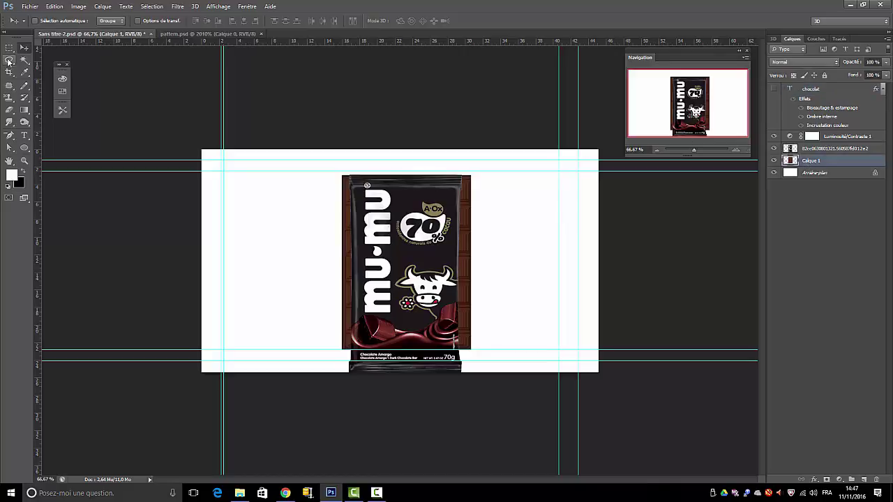
pyautogui.click(54, 7)
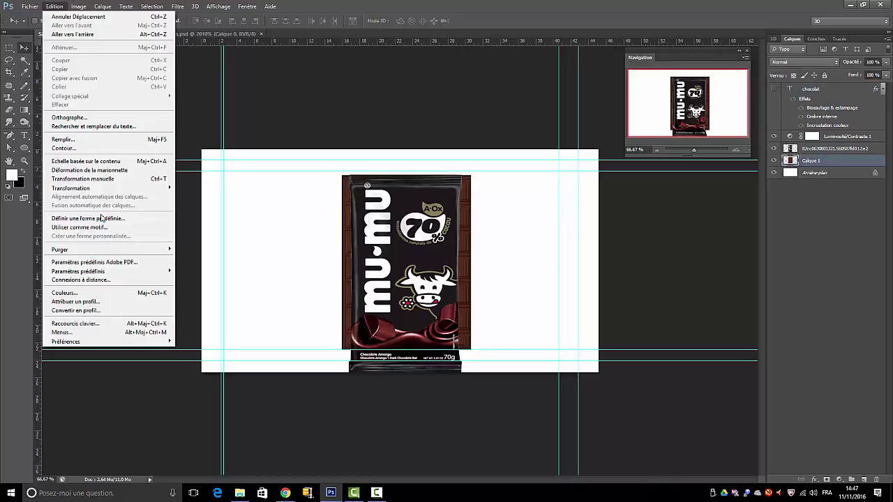
pyautogui.click(105, 178)
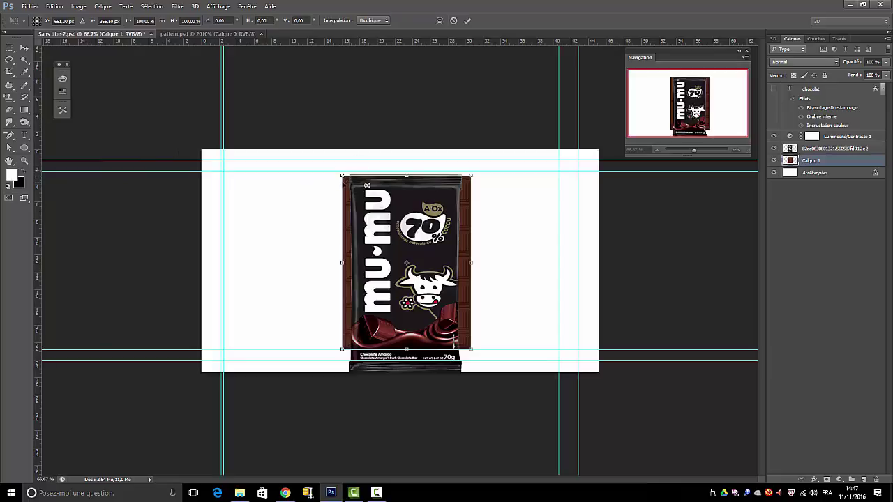
pyautogui.moveTo(341, 174); pyautogui.dragTo(371, 228)
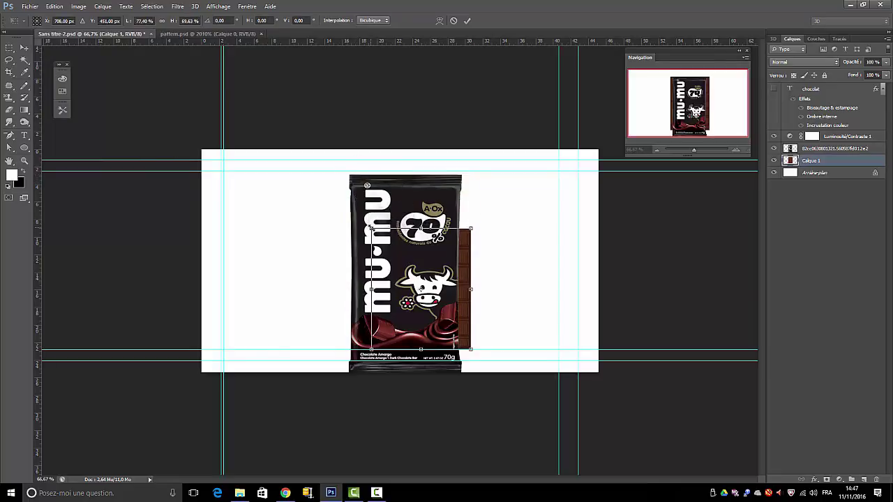
pyautogui.moveTo(473, 258); pyautogui.dragTo(475, 227)
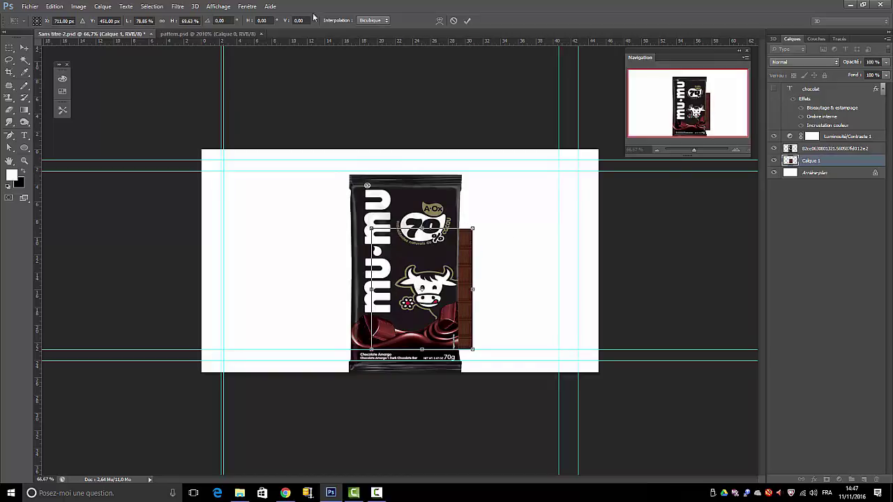
pyautogui.click(466, 20)
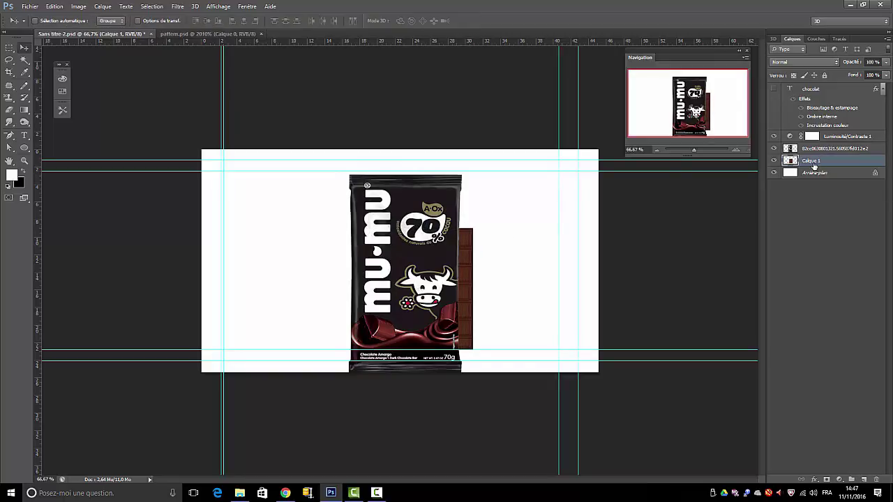
# - Bring Calque 1 above the wrapper layer, align the bar with the wrapper's upper edge, and put it back underneath
pyautogui.moveTo(814, 166); pyautogui.dragTo(813, 148)
pyautogui.moveTo(433, 269); pyautogui.dragTo(409, 214)
pyautogui.moveTo(412, 215); pyautogui.dragTo(412, 210)
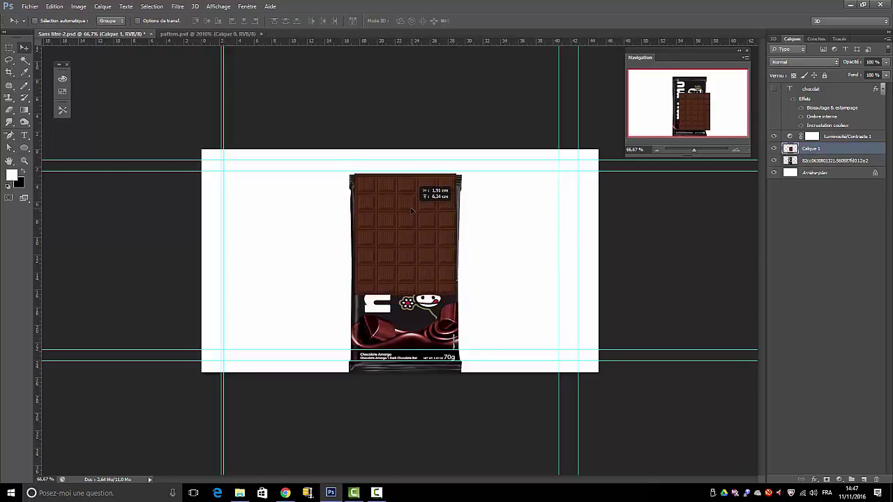
pyautogui.moveTo(831, 148); pyautogui.dragTo(823, 168)
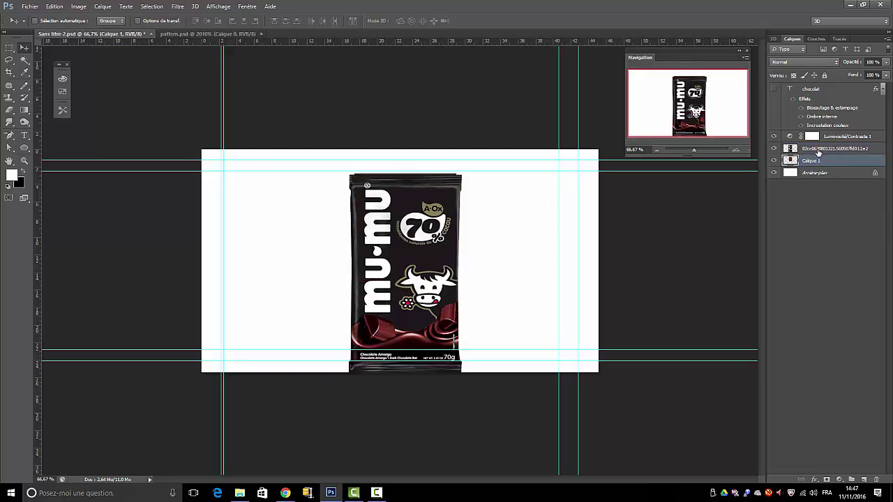
# - Cut away the wrapper's upper part along a diagonal with the Polygonal Lasso to expose the chocolate bar
pyautogui.click(822, 149)
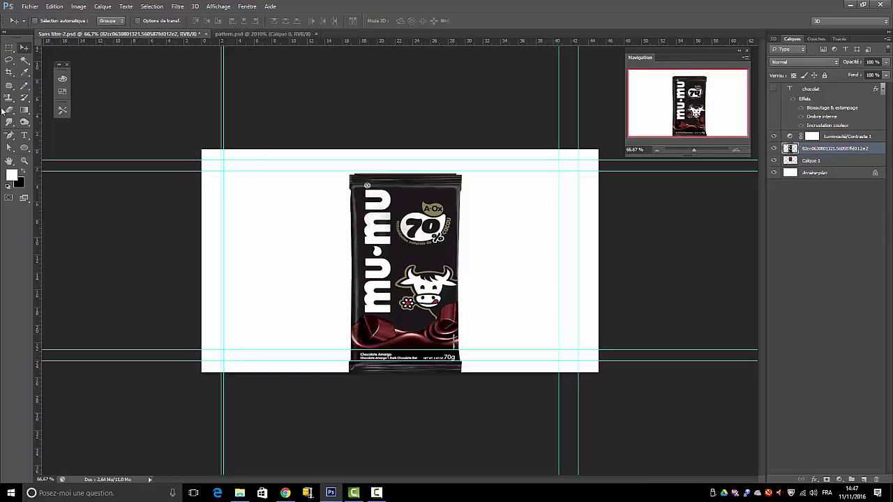
pyautogui.click(13, 64)
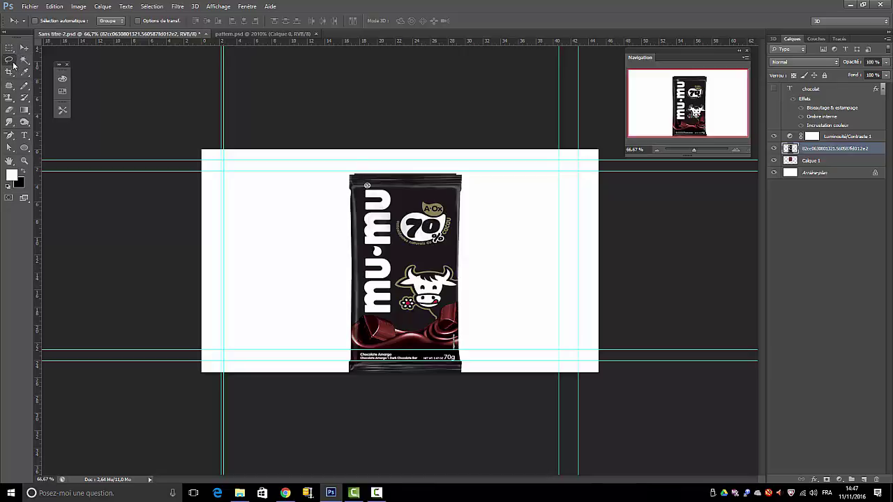
pyautogui.click(60, 67)
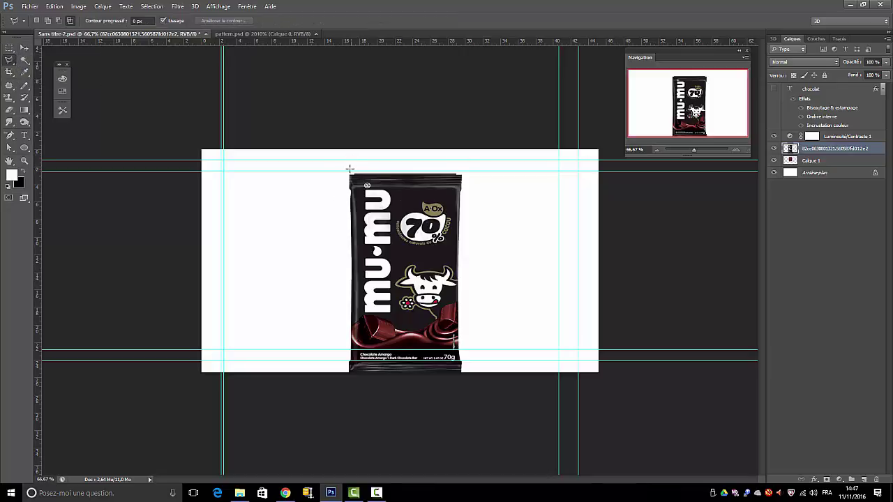
pyautogui.click(348, 168)
pyautogui.click(348, 198)
pyautogui.click(480, 272)
pyautogui.click(480, 163)
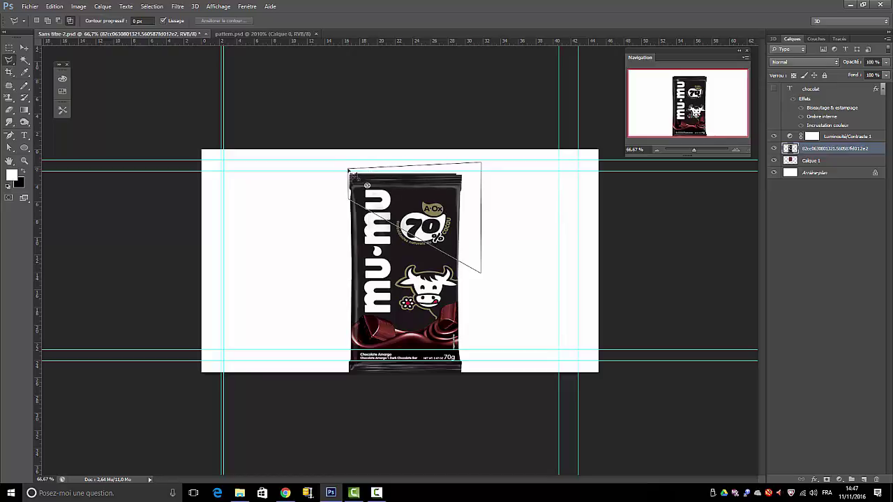
pyautogui.click(348, 169)
pyautogui.press('Delete')
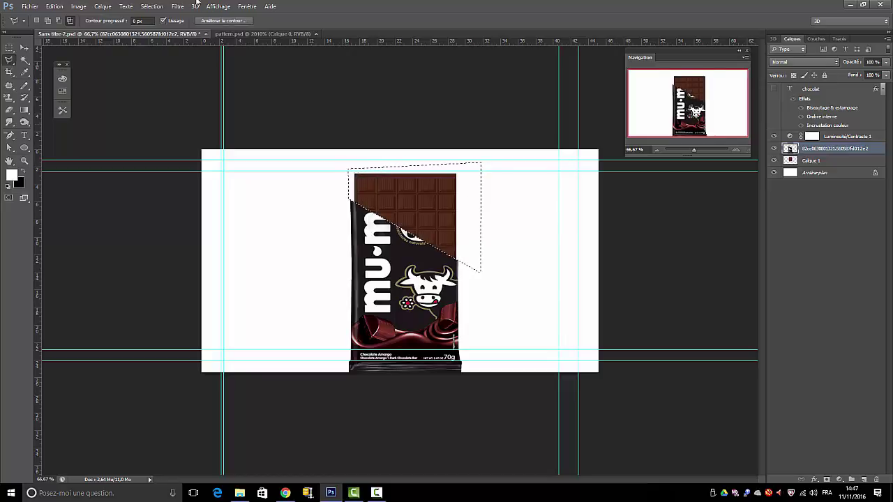
# - Clear the lasso selection and move the cut wrapper slightly up over the chocolate bar
pyautogui.click(152, 7)
pyautogui.click(162, 26)
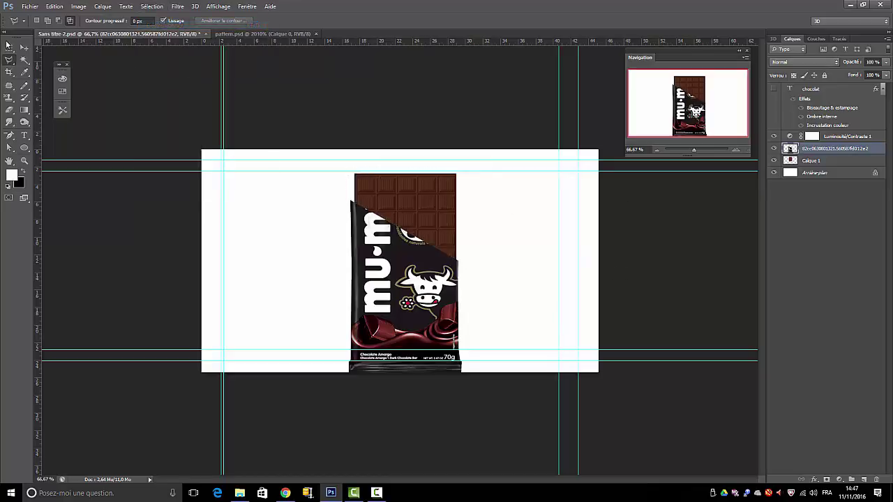
pyautogui.click(23, 47)
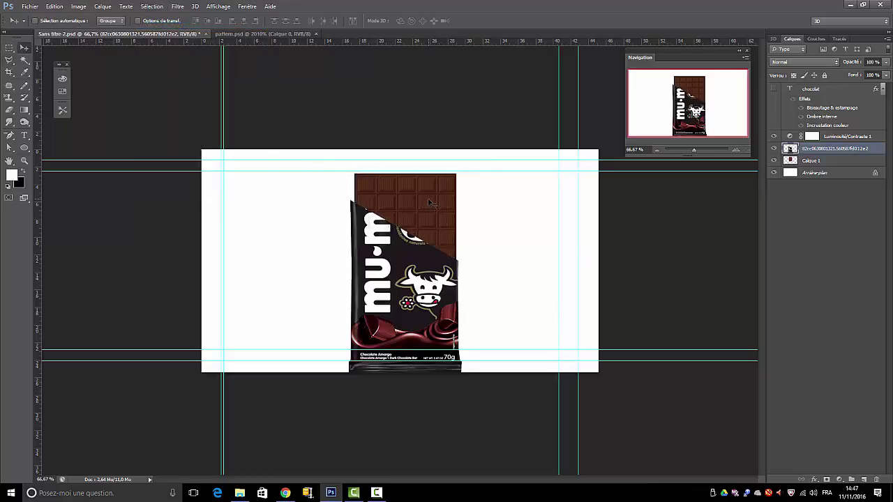
pyautogui.moveTo(429, 203); pyautogui.dragTo(429, 189)
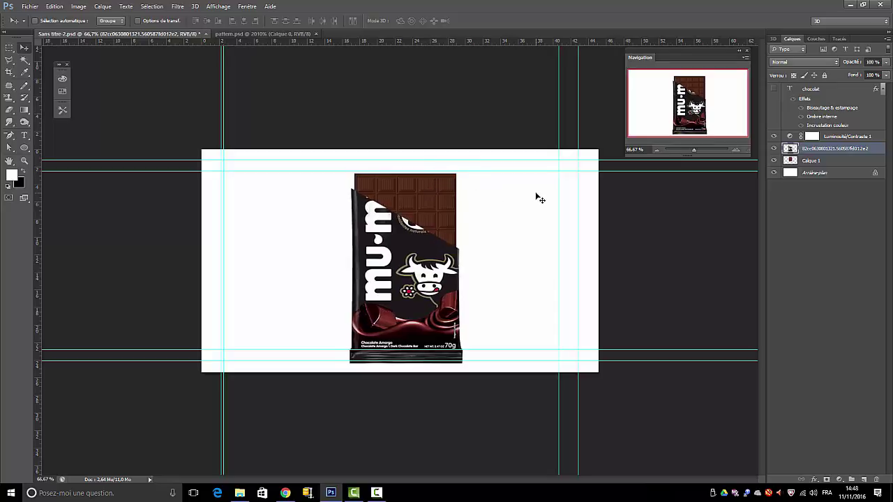
# - Try erasing the wrapper's diagonal edge with a soft 90 px Eraser brush, and undo the stroke
pyautogui.click(9, 109)
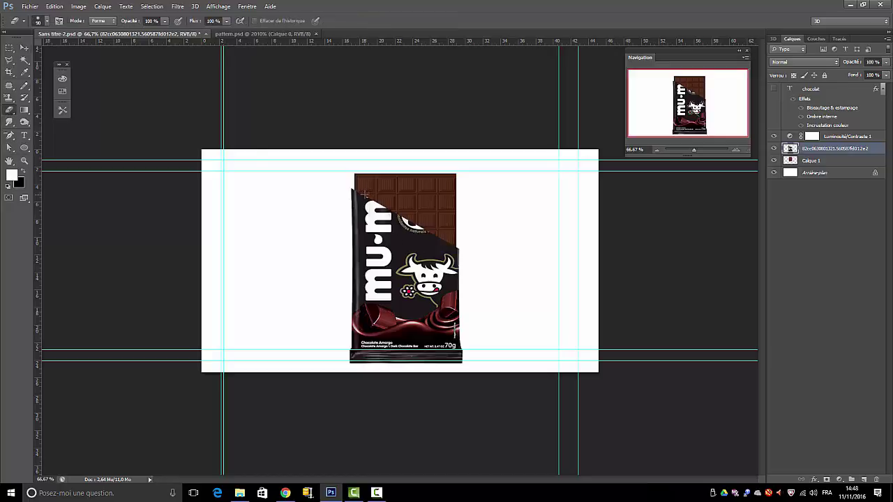
pyautogui.moveTo(364, 194); pyautogui.dragTo(374, 204)
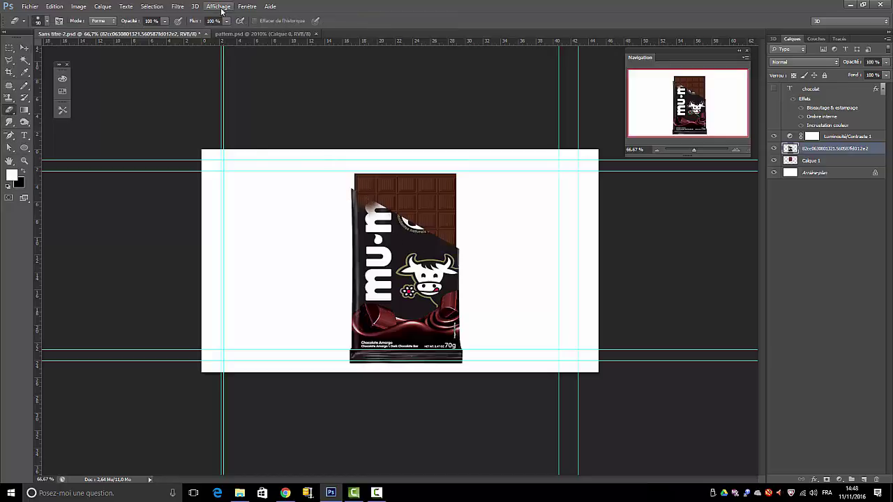
pyautogui.click(55, 6)
# - Try erasing the wrapper's upper corner with a hard round Eraser brush, and undo the erasing
pyautogui.click(38, 21)
pyautogui.click(38, 20)
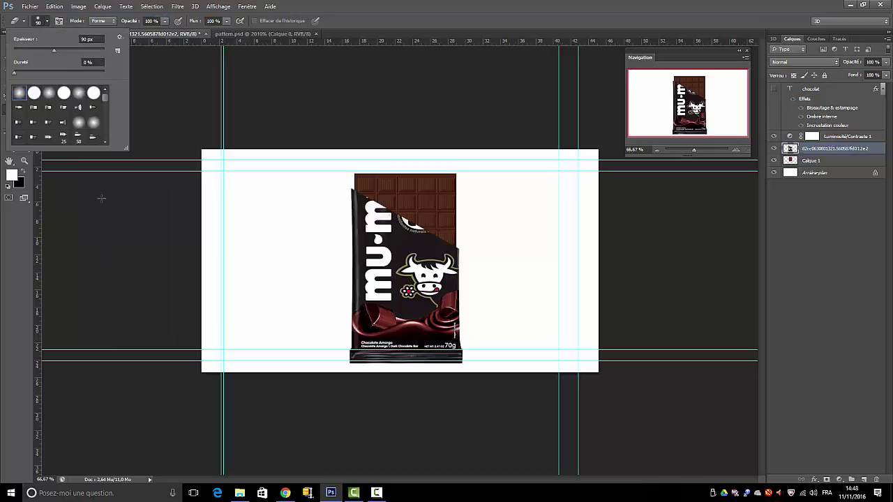
pyautogui.click(33, 92)
pyautogui.click(366, 198)
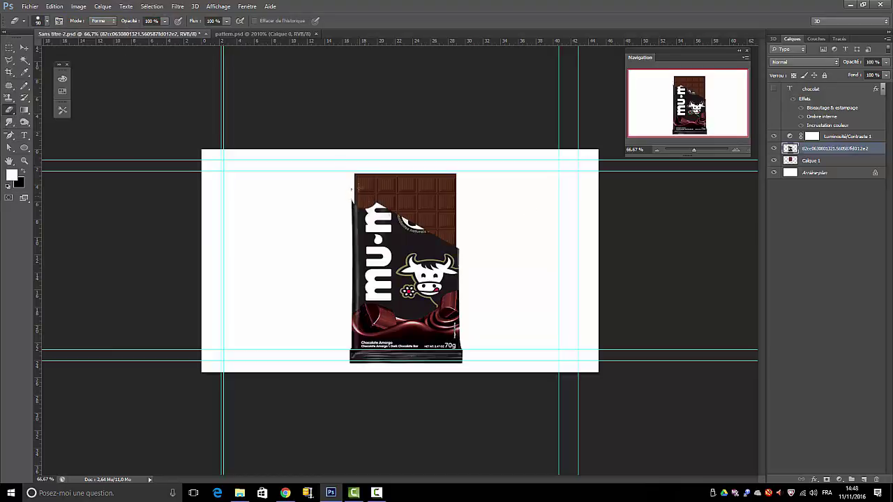
pyautogui.click(78, 7)
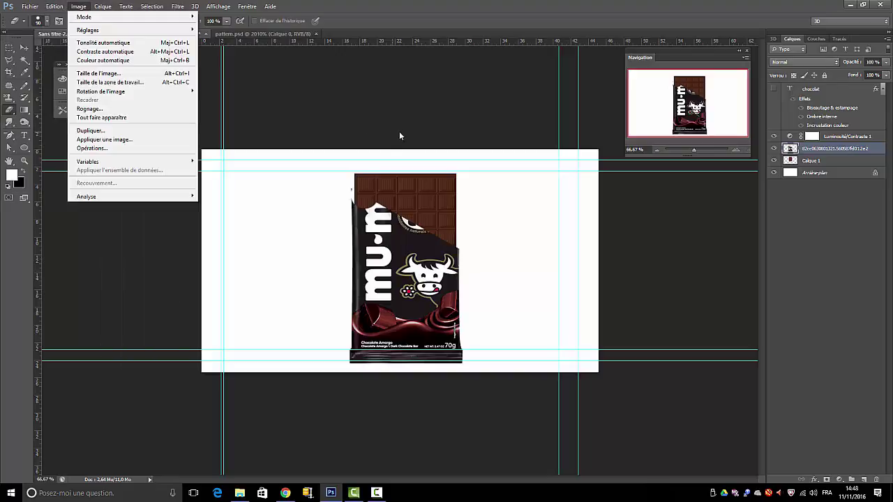
pyautogui.moveTo(54, 6)
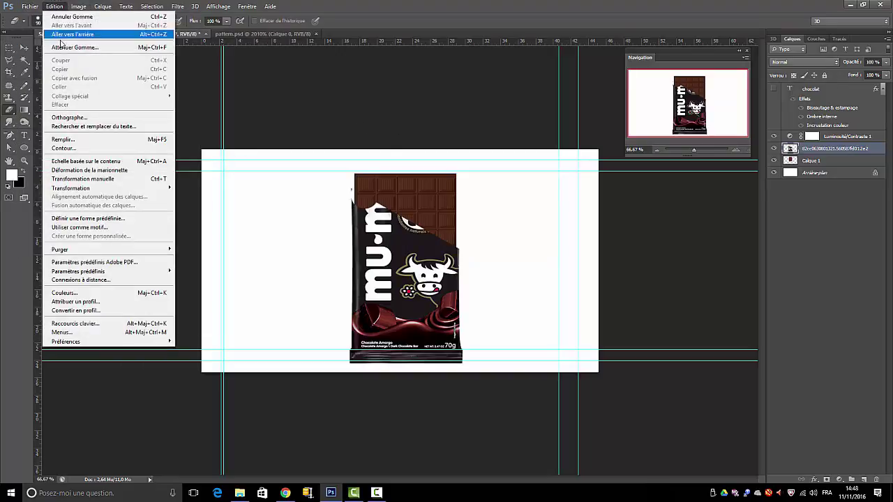
pyautogui.click(60, 34)
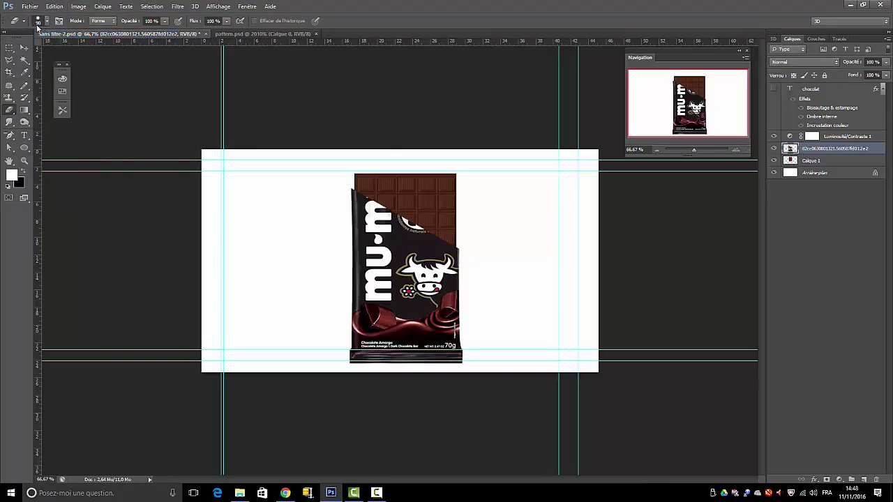
# - Try erasing the wrapper's upper edge with an 845 px textured Eraser brush, and undo the erasing
pyautogui.click(38, 23)
pyautogui.moveTo(106, 96); pyautogui.dragTo(108, 110)
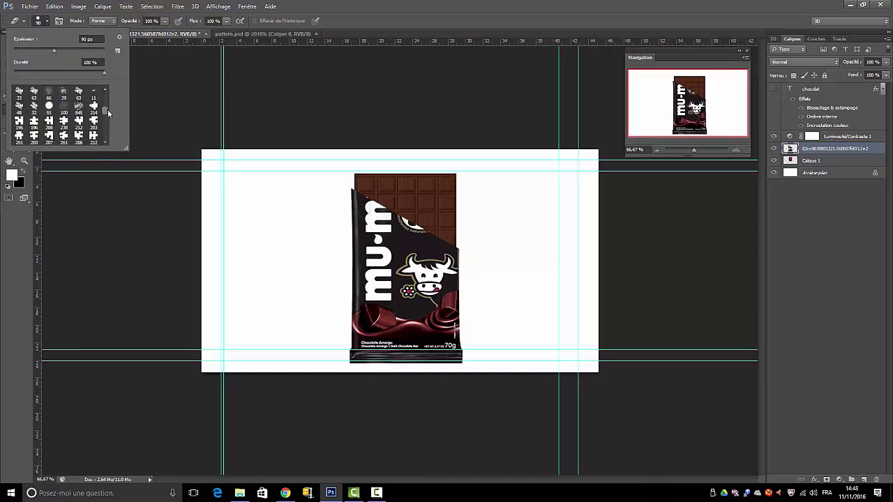
pyautogui.click(79, 107)
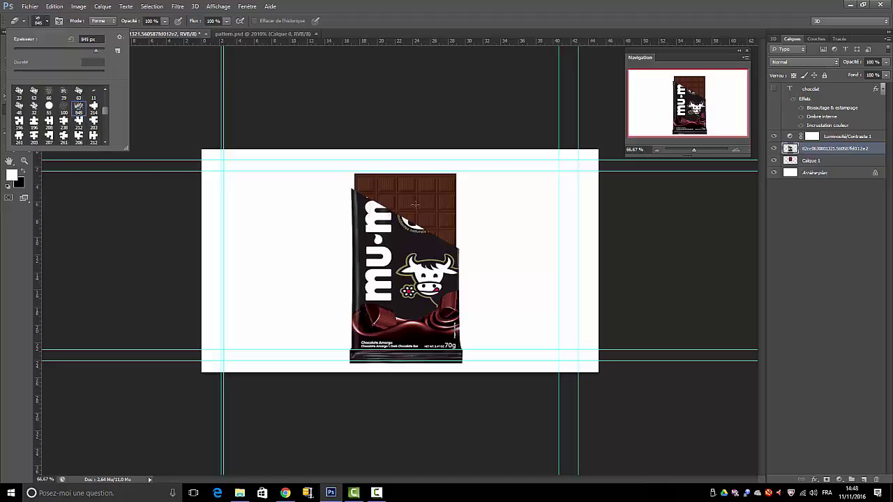
pyautogui.click(378, 196)
pyautogui.click(378, 196)
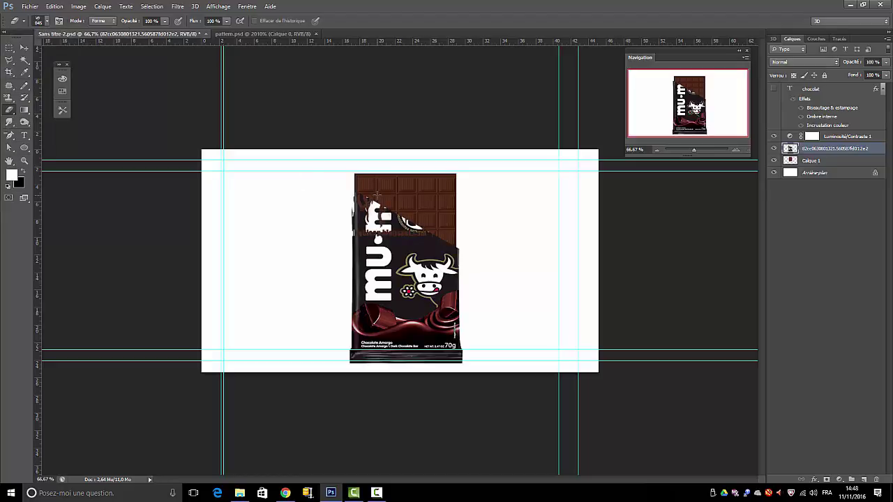
pyautogui.click(55, 6)
pyautogui.click(62, 13)
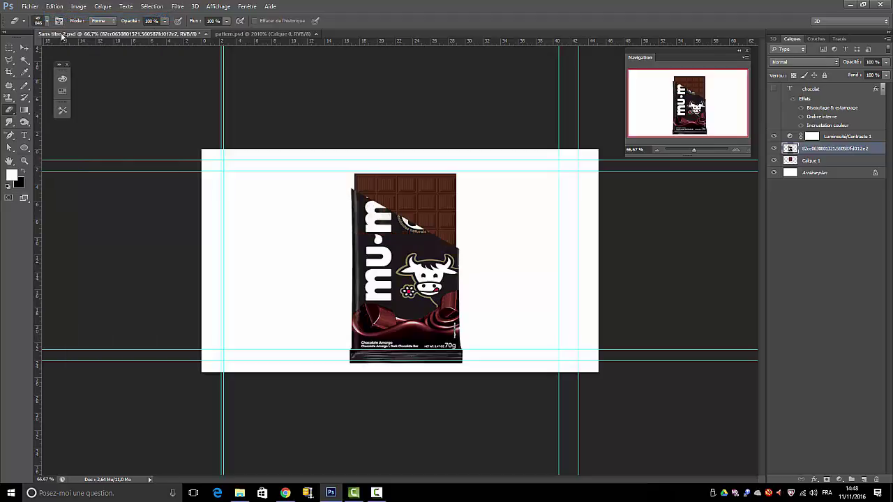
# - Roughen the wrapper's diagonal edge by erasing along it with a 45 px textured Eraser brush
pyautogui.click(47, 21)
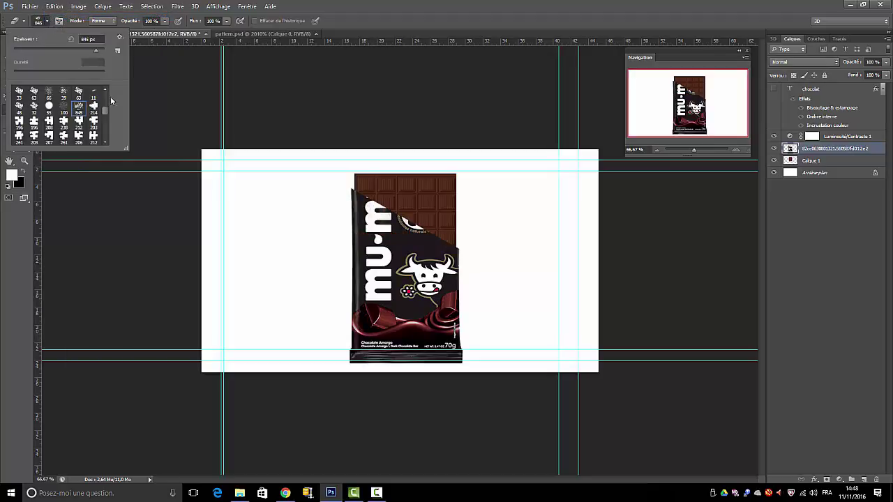
pyautogui.moveTo(105, 114)
pyautogui.mouseDown()
pyautogui.moveTo(106, 89)
pyautogui.moveTo(106, 101)
pyautogui.mouseUp()
pyautogui.click(63, 111)
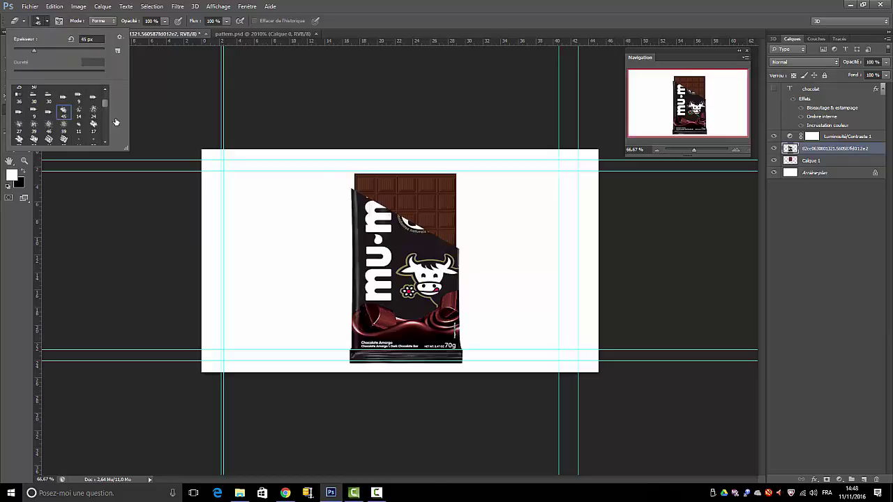
pyautogui.click(366, 194)
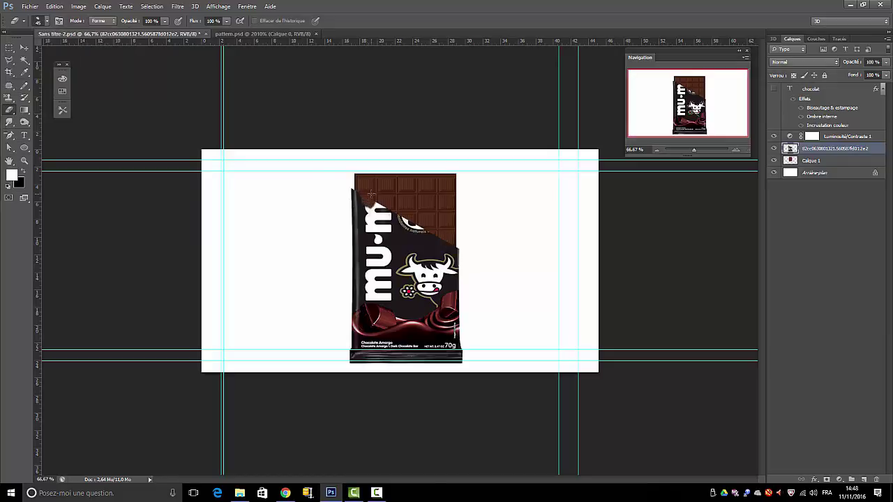
pyautogui.moveTo(393, 213); pyautogui.dragTo(428, 230)
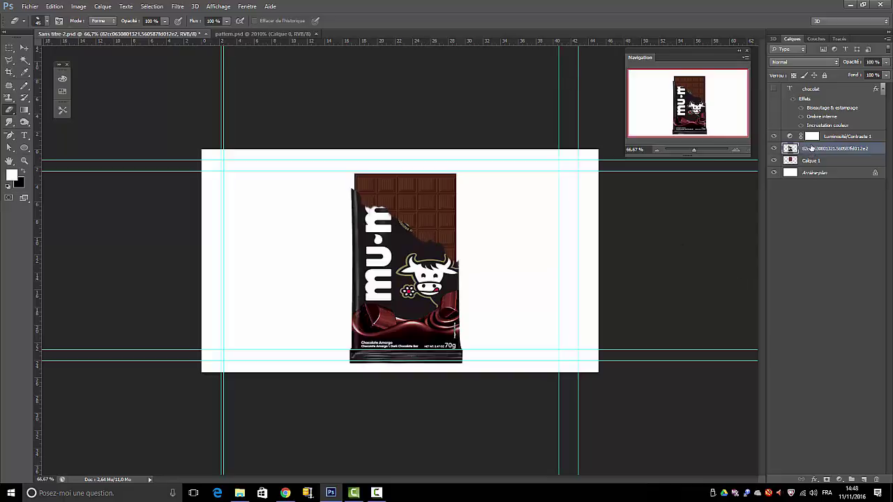
# - Place the gold foil image 189621_icon.jpg over the bar's upper part and narrow it to about 82% to match the wrapper's width
pyautogui.click(240, 494)
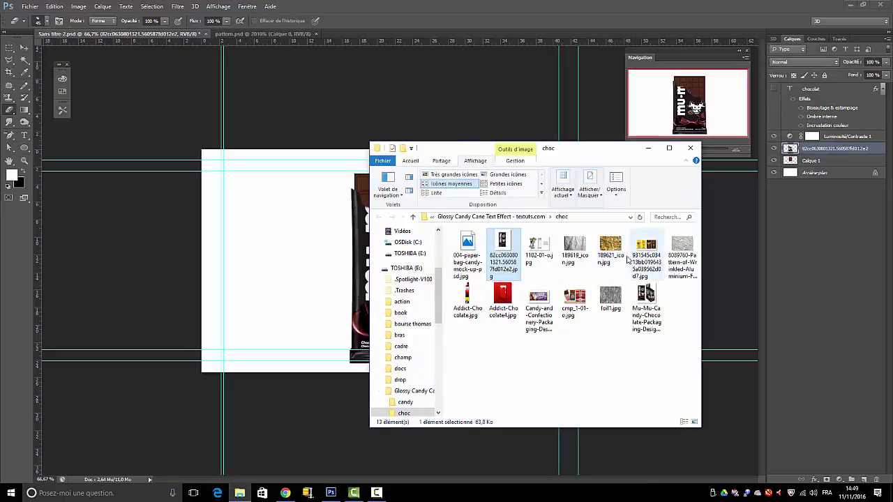
pyautogui.moveTo(606, 244); pyautogui.dragTo(355, 227)
pyautogui.moveTo(411, 247); pyautogui.dragTo(418, 203)
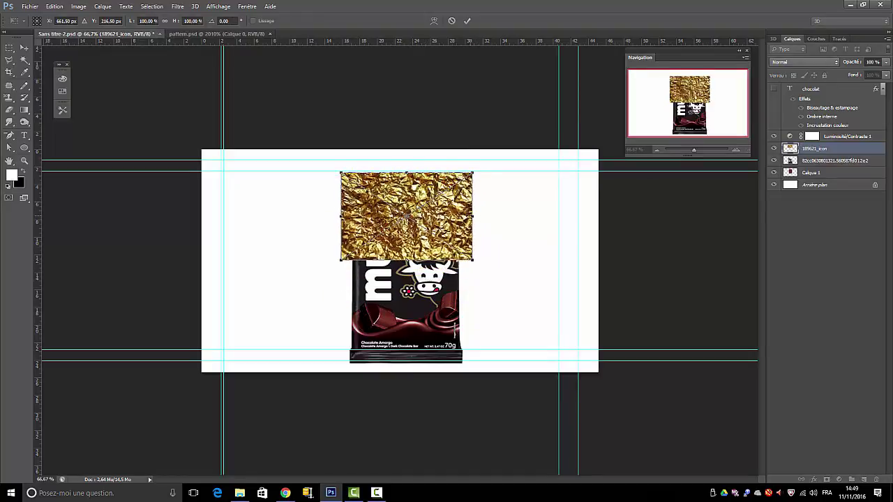
pyautogui.moveTo(473, 215); pyautogui.dragTo(460, 215)
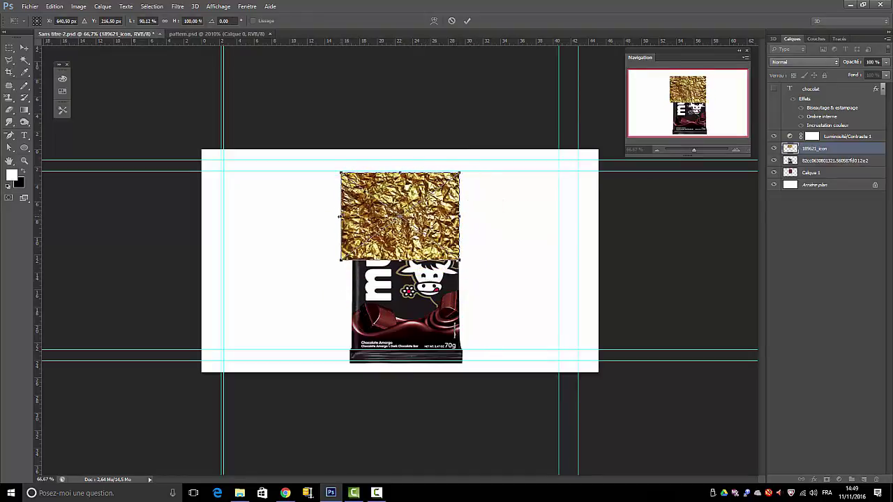
pyautogui.moveTo(340, 216); pyautogui.dragTo(350, 218)
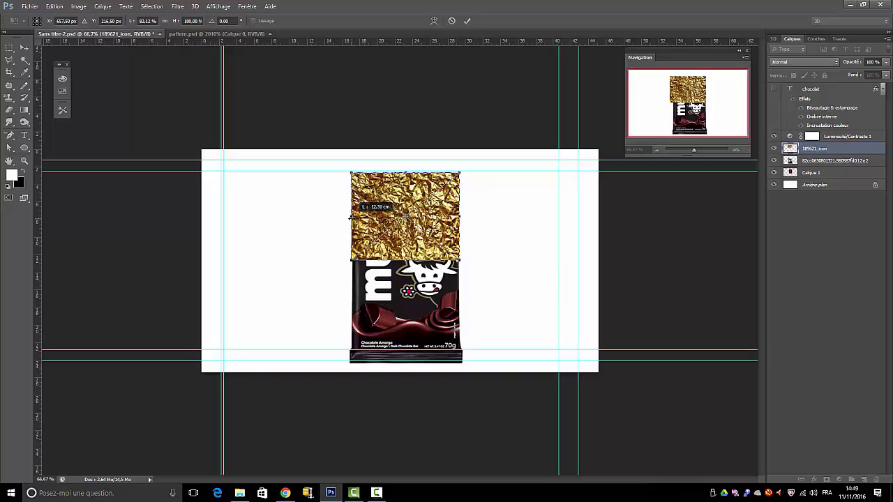
pyautogui.click(466, 20)
pyautogui.press('e')
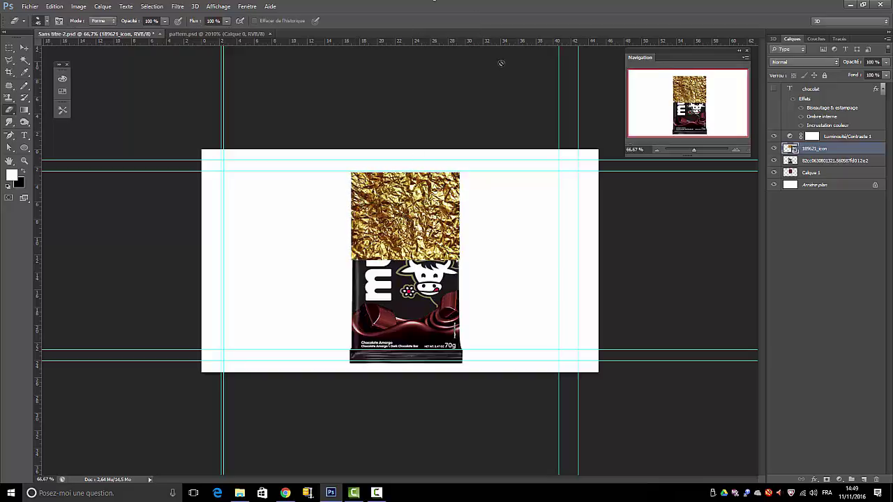
# - Rasterize the gold foil layer and lower its opacity to 53%
pyautogui.rightClick(826, 150)
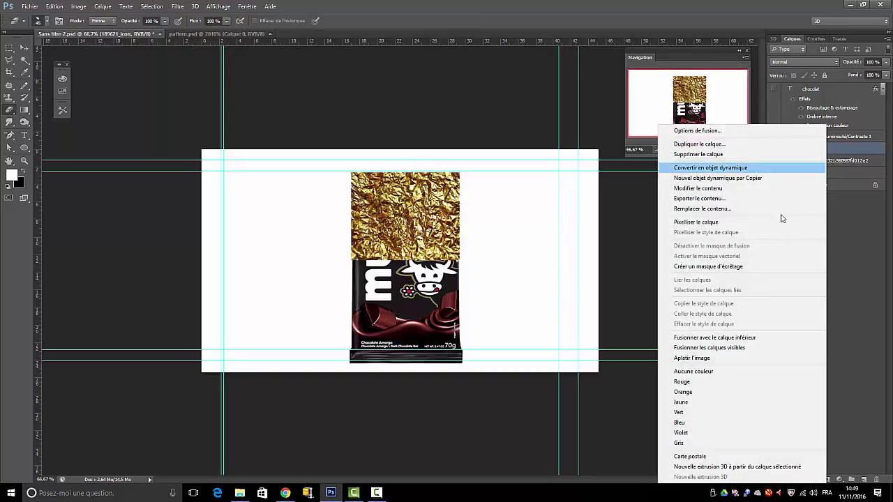
pyautogui.click(698, 222)
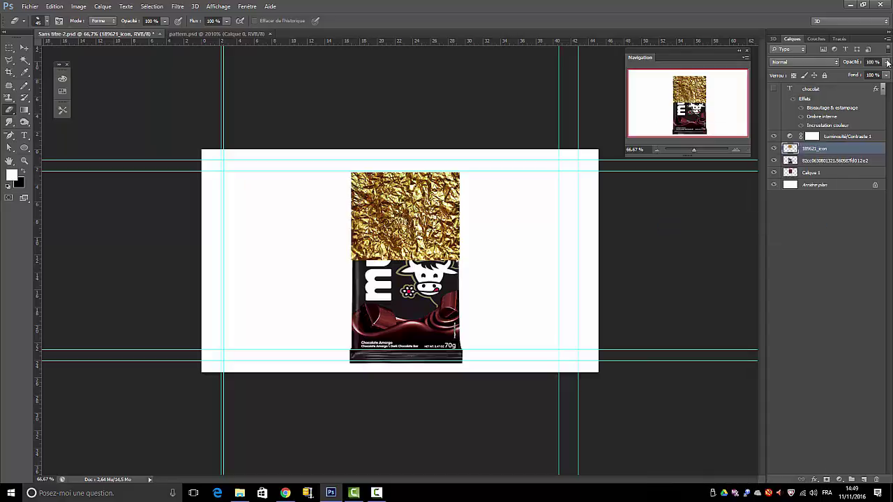
pyautogui.click(888, 63)
pyautogui.moveTo(886, 73); pyautogui.dragTo(865, 75)
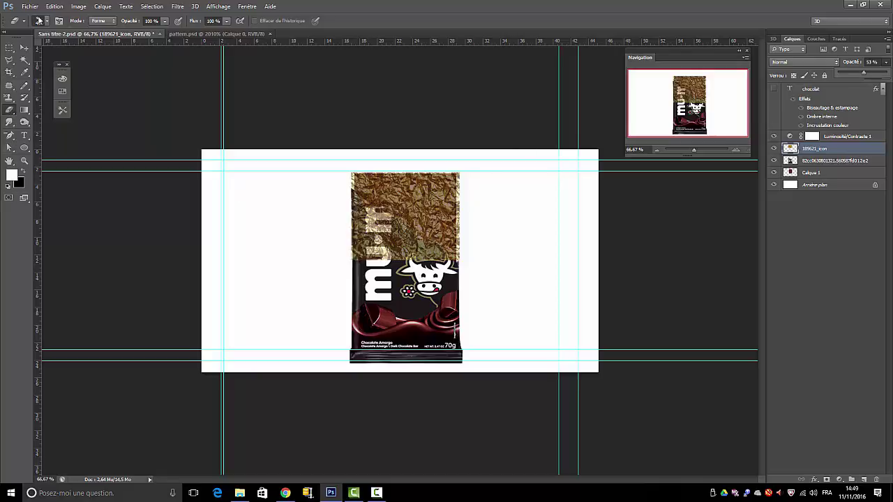
# - Delete the foil below the wrapper's diagonal edge using a triangular Polygonal Lasso selection, and deselect
pyautogui.click(9, 60)
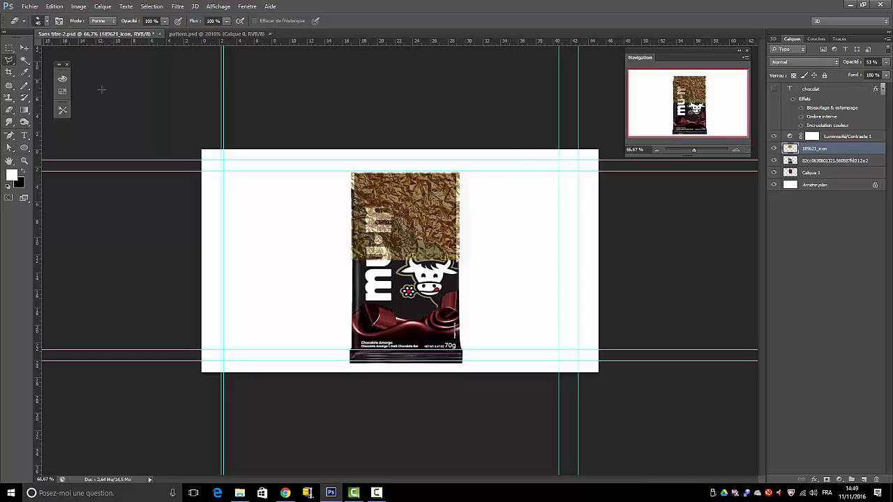
pyautogui.click(351, 191)
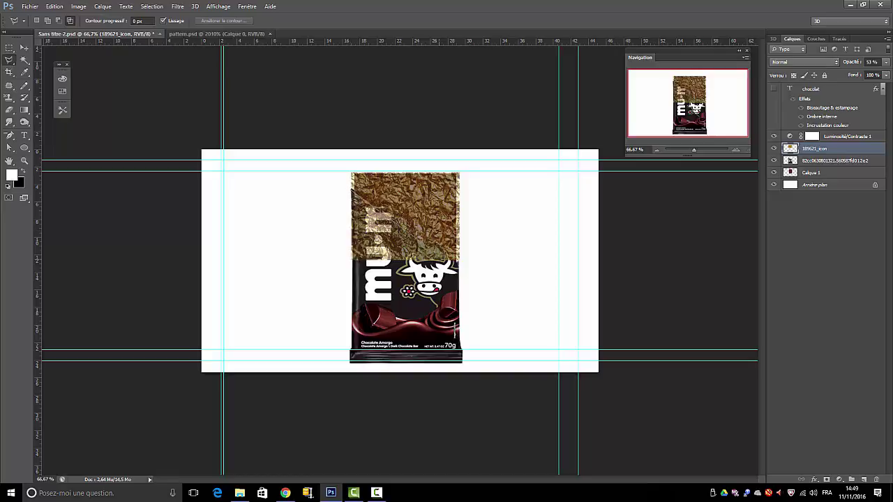
pyautogui.click(464, 266)
pyautogui.click(306, 275)
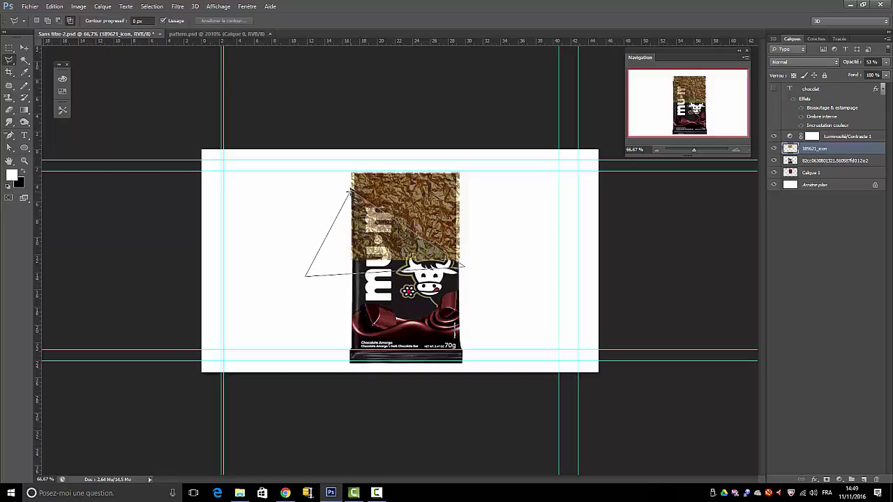
pyautogui.click(350, 191)
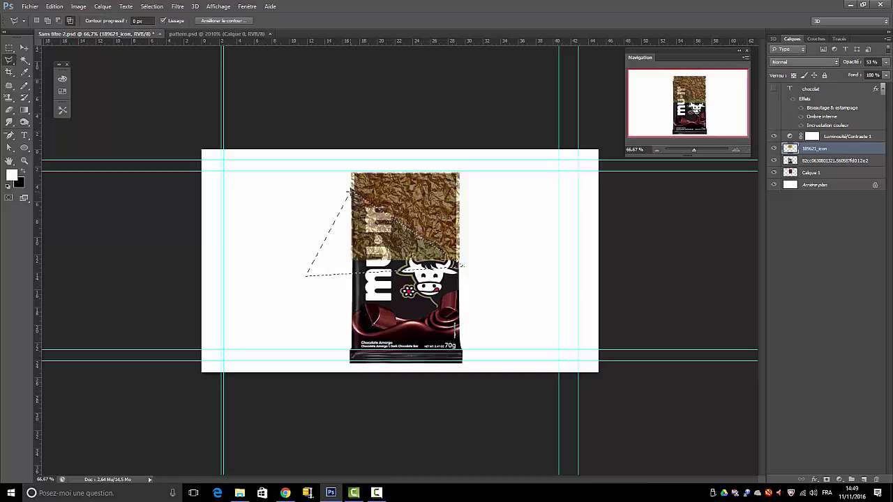
pyautogui.press('Delete')
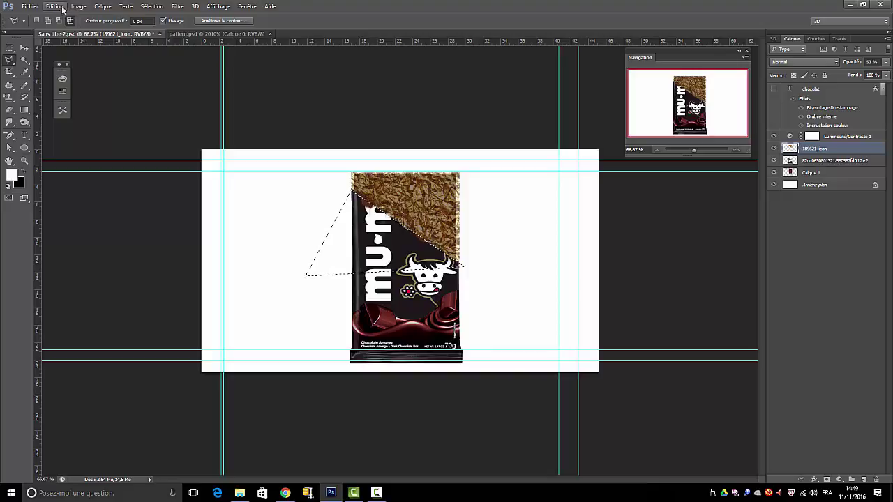
pyautogui.click(152, 7)
pyautogui.click(165, 26)
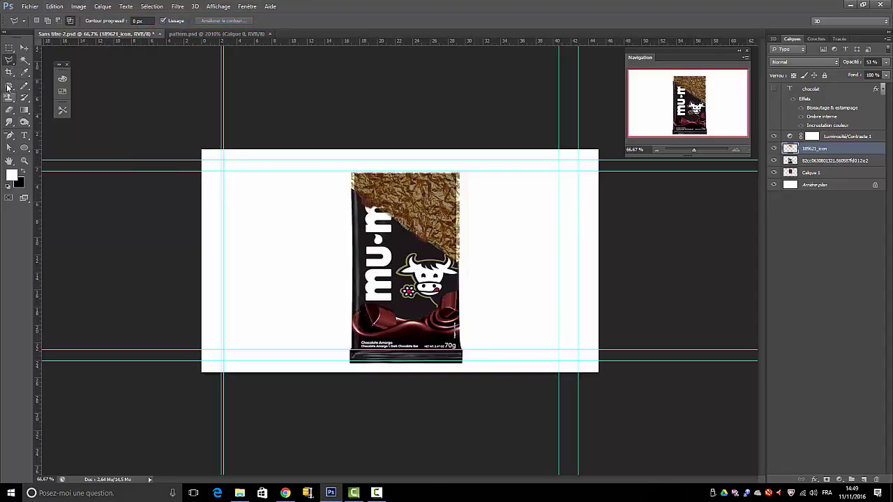
# - Try erasing the foil over the chocolate with the 45 px textured Eraser brush, and undo the strokes
pyautogui.click(9, 109)
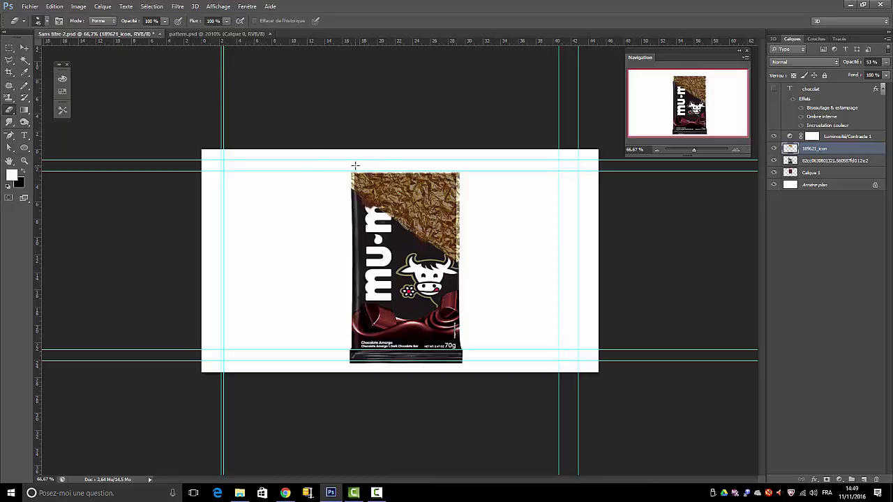
pyautogui.moveTo(354, 170)
pyautogui.mouseDown()
pyautogui.moveTo(437, 188)
pyautogui.moveTo(451, 202)
pyautogui.moveTo(458, 240)
pyautogui.moveTo(447, 170)
pyautogui.moveTo(417, 170)
pyautogui.mouseUp()
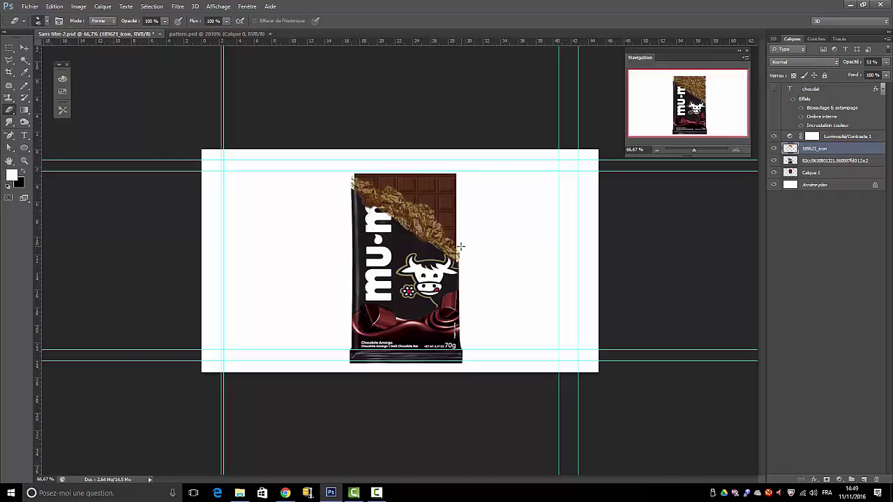
pyautogui.moveTo(440, 191); pyautogui.dragTo(418, 202)
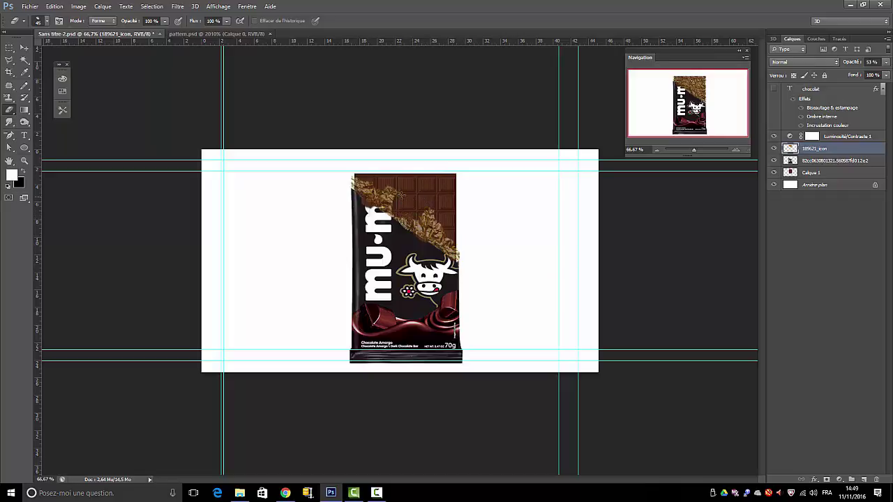
pyautogui.click(50, 7)
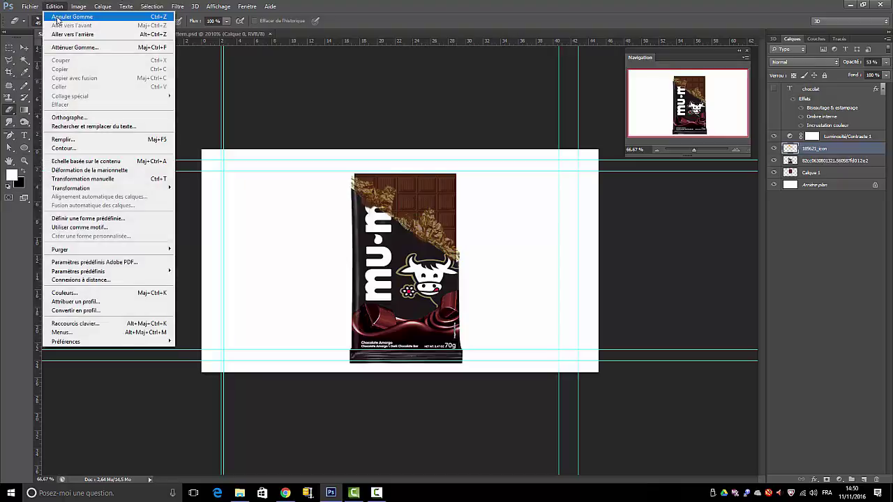
pyautogui.click(70, 16)
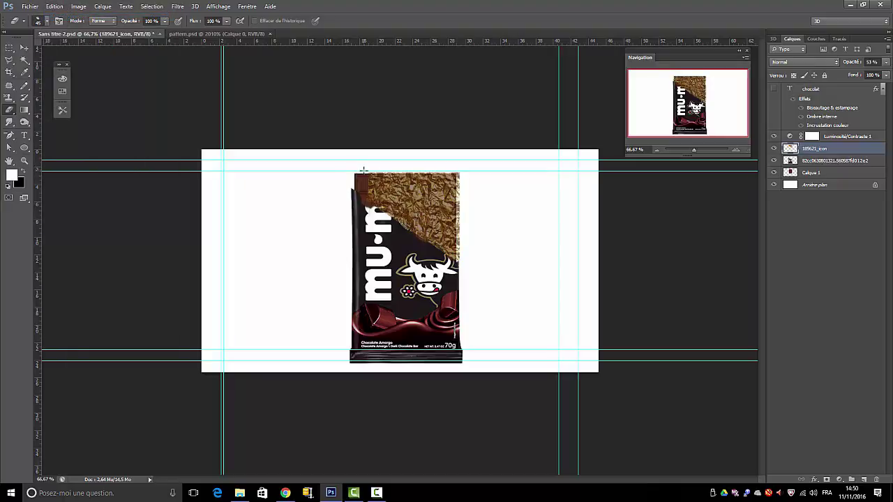
pyautogui.click(55, 6)
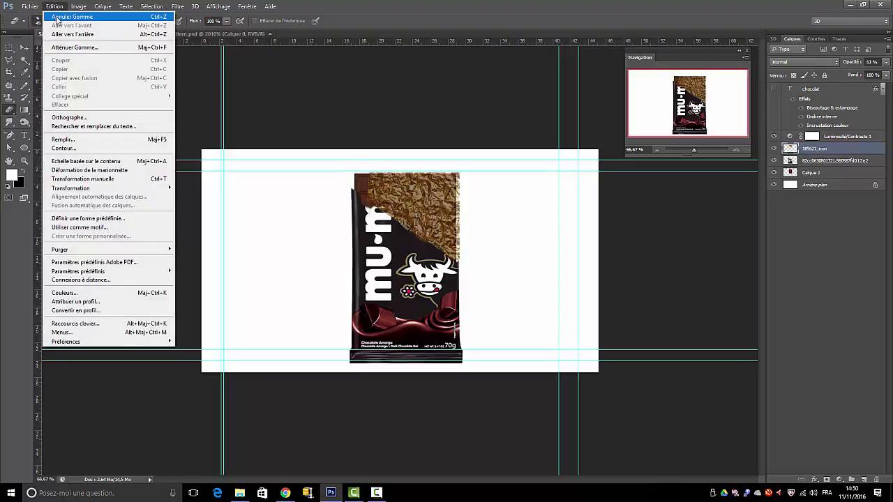
pyautogui.click(70, 17)
# - Erase the foil over the chocolate with the textured Eraser and a hard round 101 px brush, leaving a ragged strip along the wrapper's edge
pyautogui.moveTo(356, 173)
pyautogui.mouseDown()
pyautogui.moveTo(357, 182)
pyautogui.moveTo(388, 185)
pyautogui.moveTo(399, 202)
pyautogui.moveTo(419, 204)
pyautogui.moveTo(427, 225)
pyautogui.moveTo(447, 234)
pyautogui.moveTo(462, 230)
pyautogui.moveTo(459, 172)
pyautogui.mouseUp()
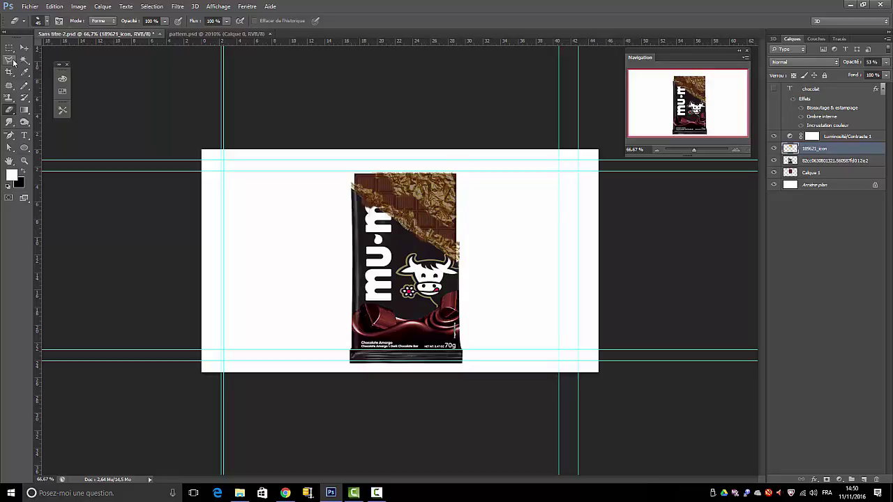
pyautogui.click(46, 23)
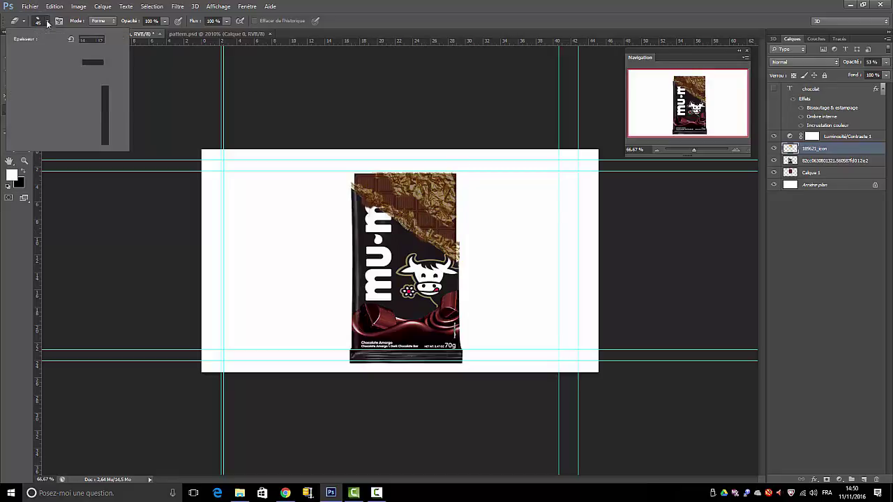
pyautogui.moveTo(106, 105)
pyautogui.mouseDown()
pyautogui.moveTo(105, 117)
pyautogui.moveTo(107, 91)
pyautogui.mouseUp()
pyautogui.click(63, 93)
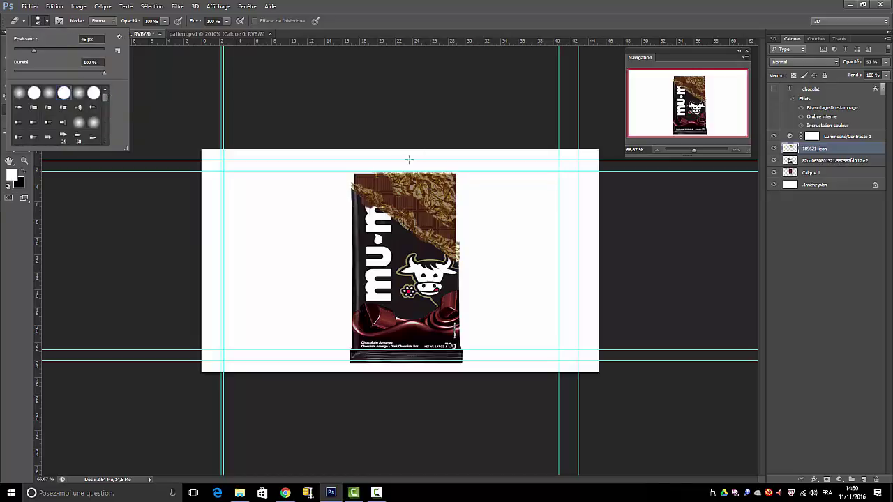
pyautogui.moveTo(33, 52); pyautogui.dragTo(59, 53)
pyautogui.click(378, 170)
pyautogui.moveTo(382, 171)
pyautogui.mouseDown()
pyautogui.moveTo(488, 206)
pyautogui.moveTo(469, 217)
pyautogui.moveTo(414, 196)
pyautogui.mouseUp()
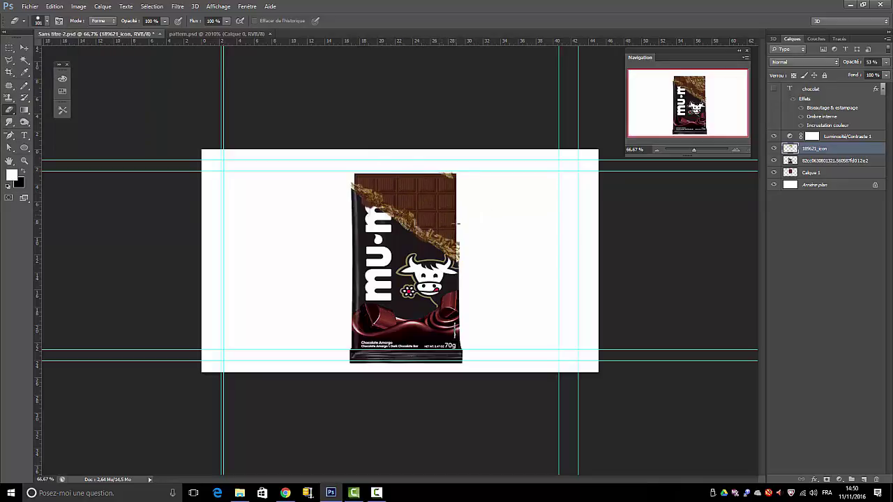
pyautogui.moveTo(457, 223); pyautogui.dragTo(452, 158)
# - Set the gold foil layer's opacity to 100%
pyautogui.click(887, 62)
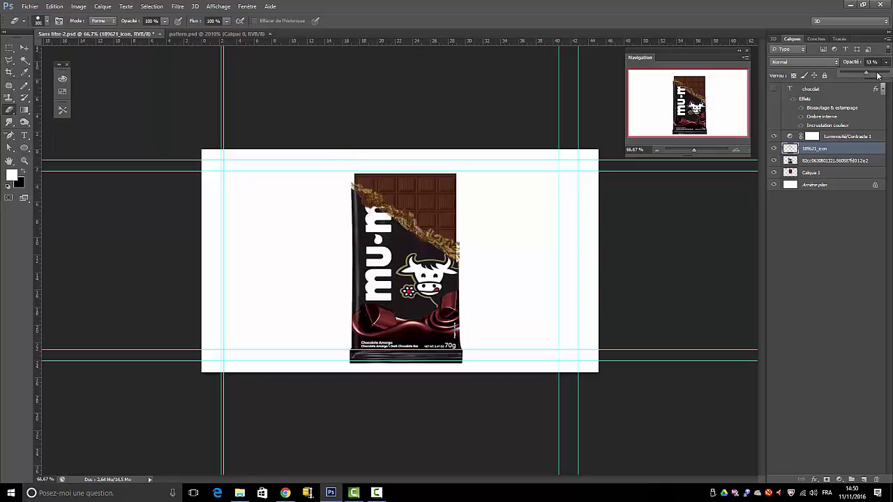
pyautogui.moveTo(867, 75); pyautogui.dragTo(885, 74)
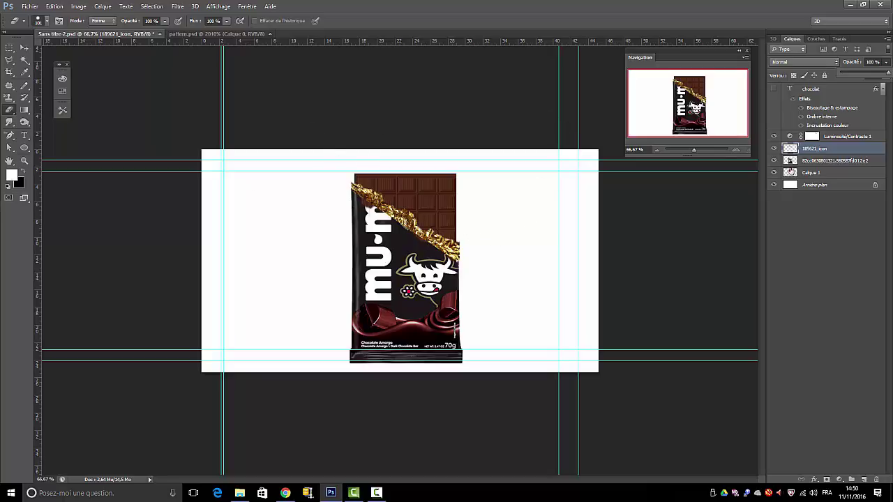
pyautogui.moveTo(695, 150); pyautogui.dragTo(701, 150)
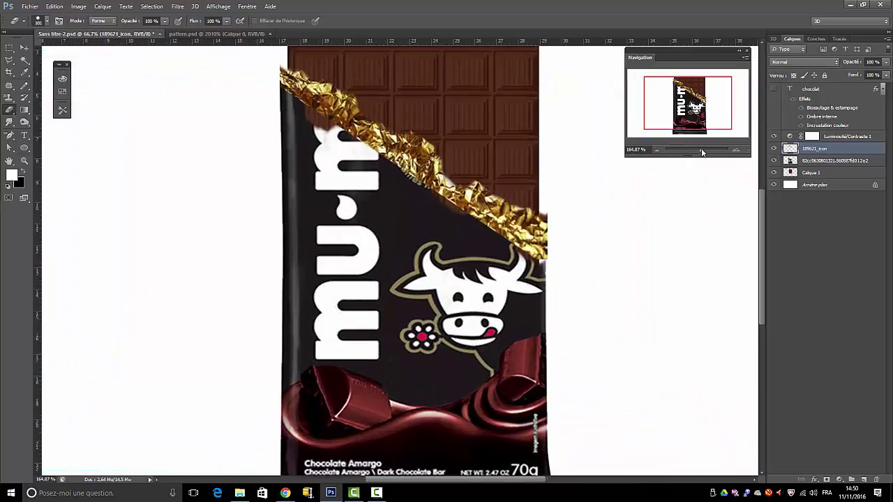
# - Undo the last erase, and trim the foil's overhang at the bar's right edge with a hard 21 px Eraser
pyautogui.moveTo(226, 61); pyautogui.dragTo(210, 122)
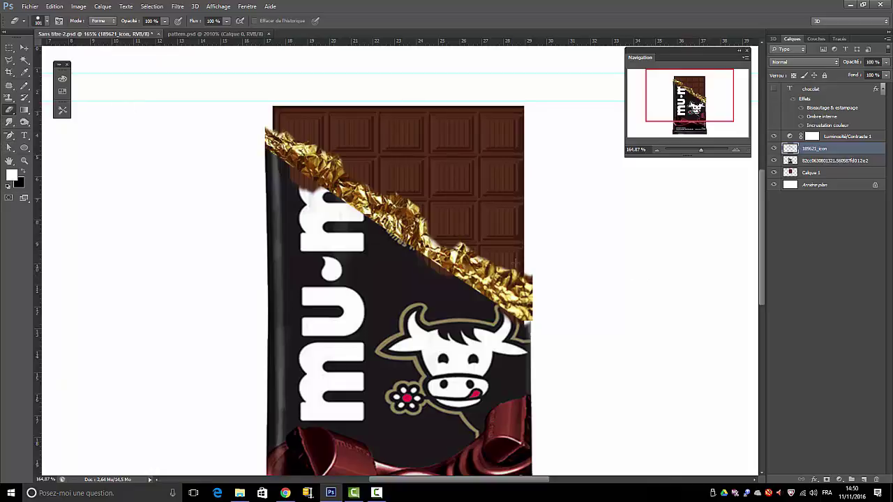
pyautogui.click(56, 7)
pyautogui.click(68, 16)
pyautogui.click(47, 21)
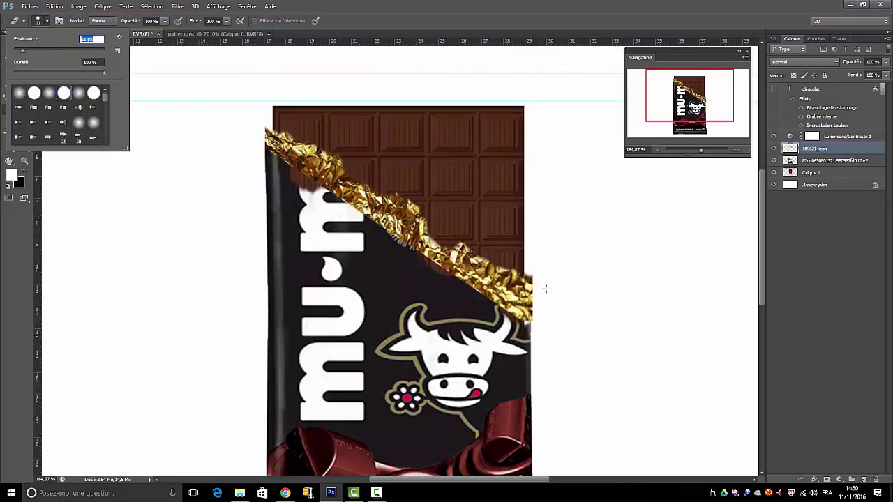
pyautogui.click(517, 261)
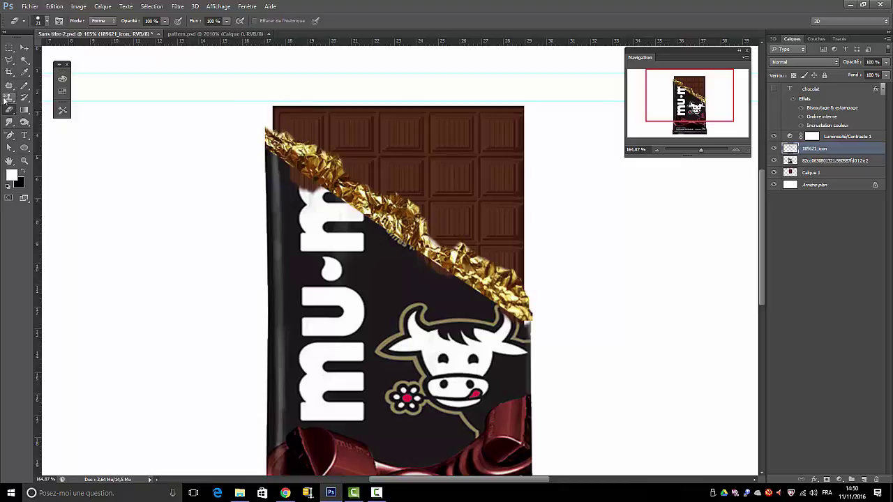
# - Draw a small angular Pen shape about 26 × 26 px at the upper-left end of the gold foil
pyautogui.click(864, 480)
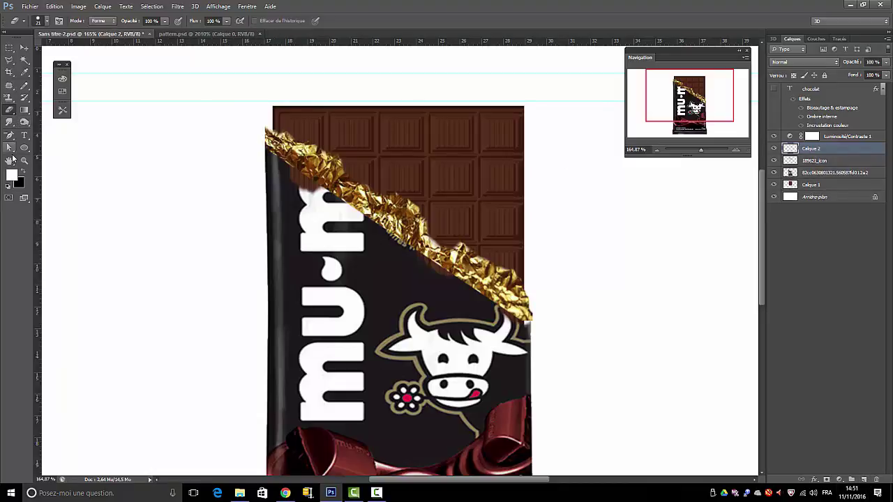
pyautogui.moveTo(10, 140); pyautogui.dragTo(36, 138)
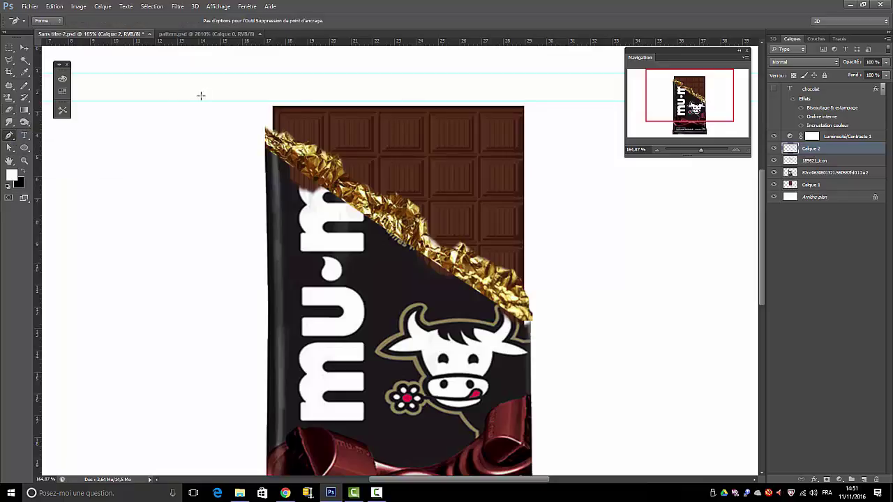
pyautogui.click(265, 127)
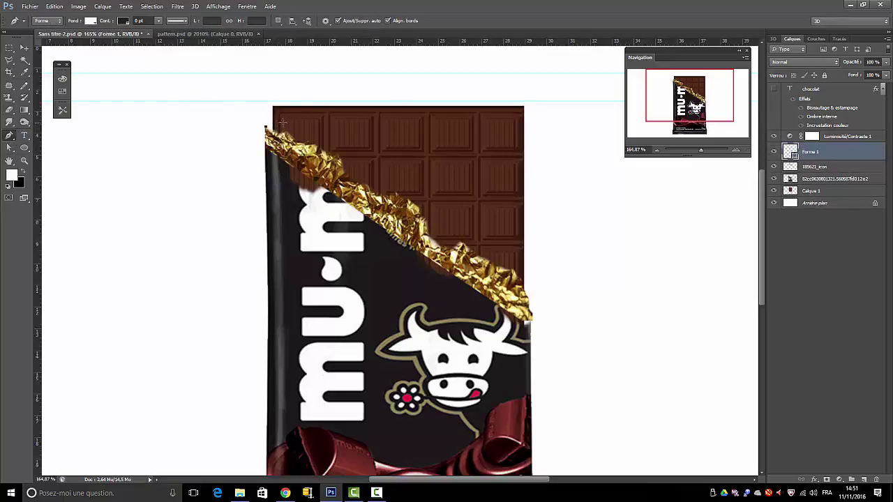
pyautogui.click(284, 120)
pyautogui.click(283, 138)
# - Fill the upper-left foil shape with brown and place its layer beneath the chocolate bar layer Calque 1
pyautogui.click(91, 21)
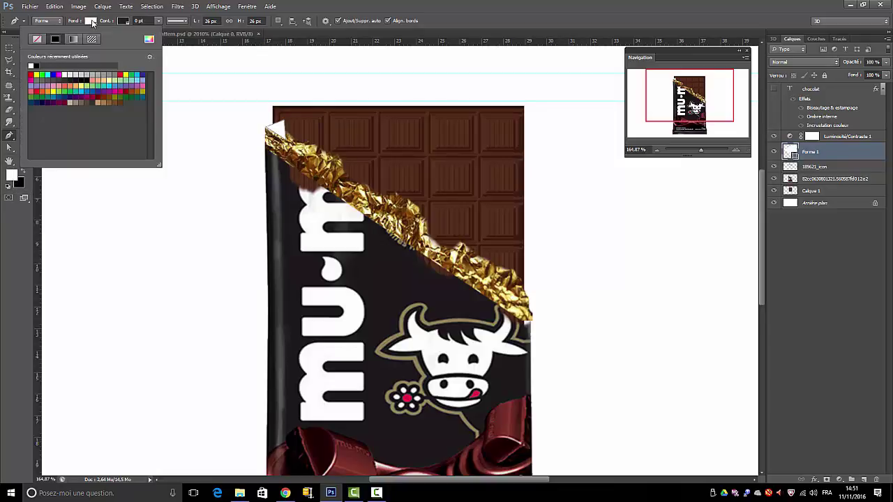
pyautogui.click(87, 102)
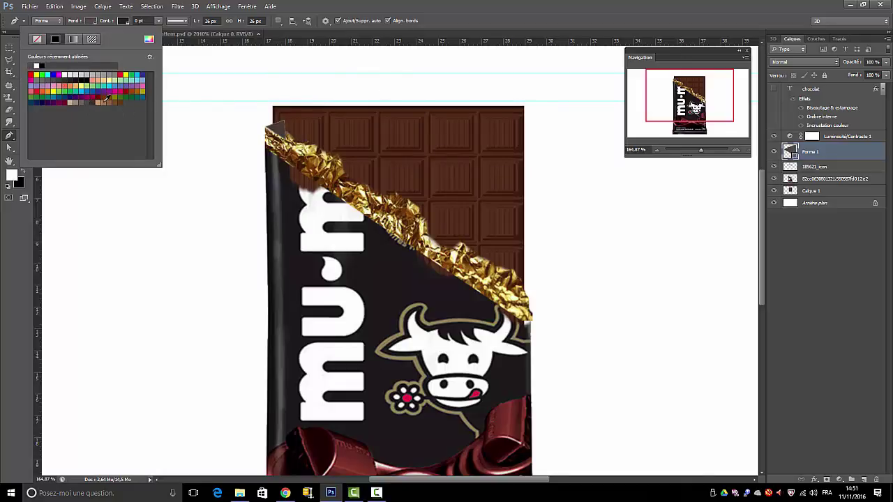
pyautogui.click(106, 98)
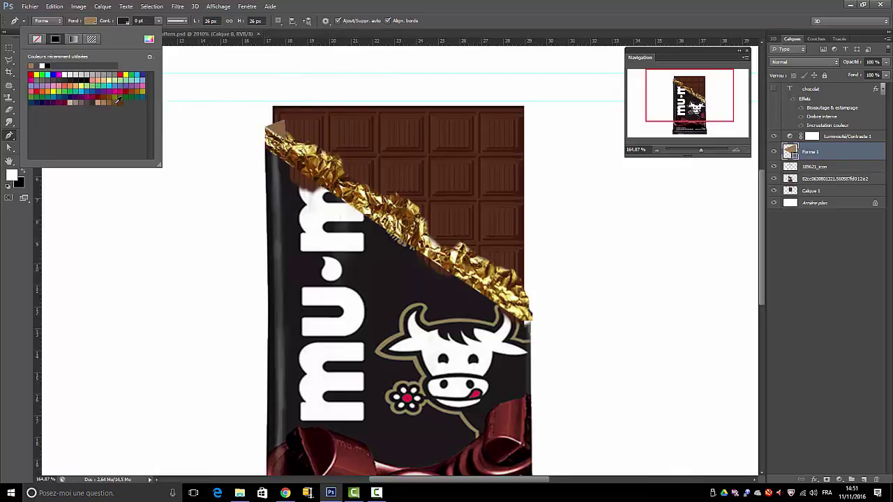
pyautogui.click(117, 101)
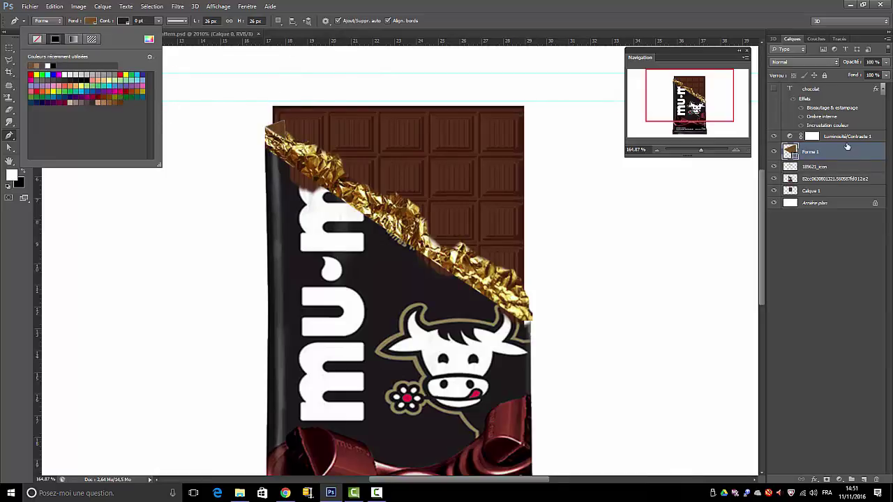
pyautogui.moveTo(835, 151); pyautogui.dragTo(822, 191)
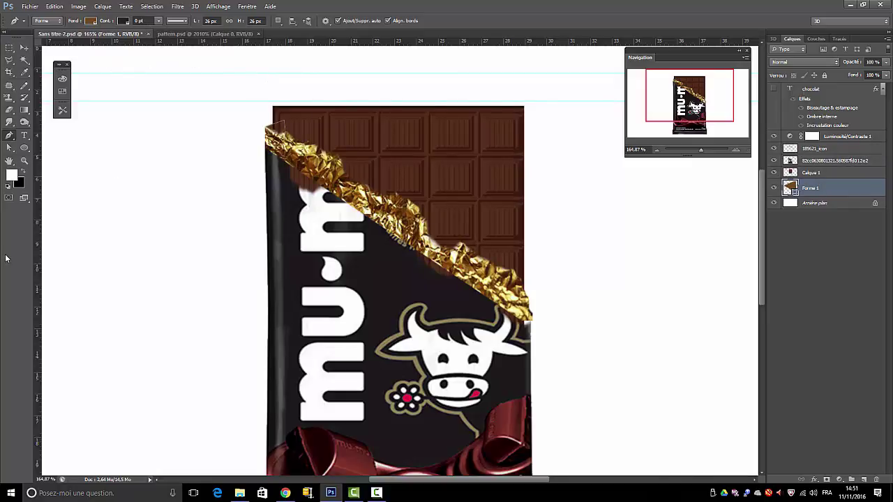
pyautogui.click(818, 315)
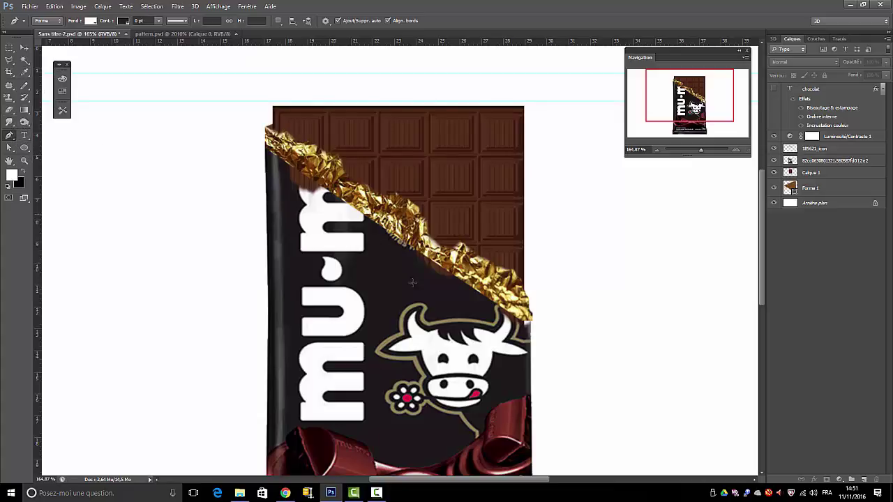
# - Draw a closed Pen shape about 31 × 49 px at the foil's lower-right end and fill it with dark brown
pyautogui.click(524, 282)
pyautogui.click(539, 314)
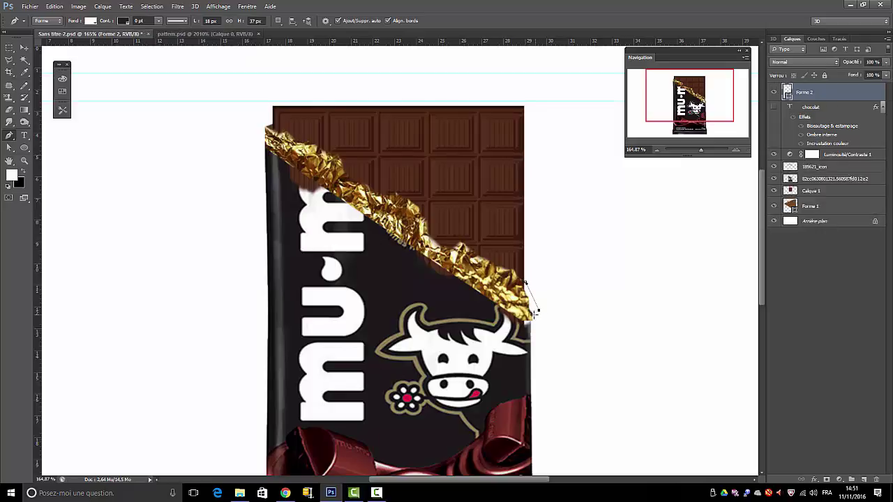
pyautogui.click(516, 318)
pyautogui.click(527, 286)
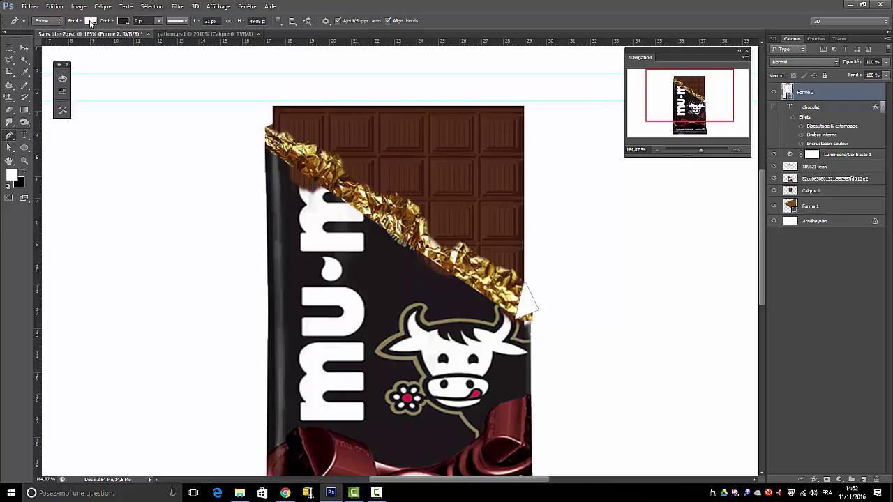
pyautogui.click(90, 22)
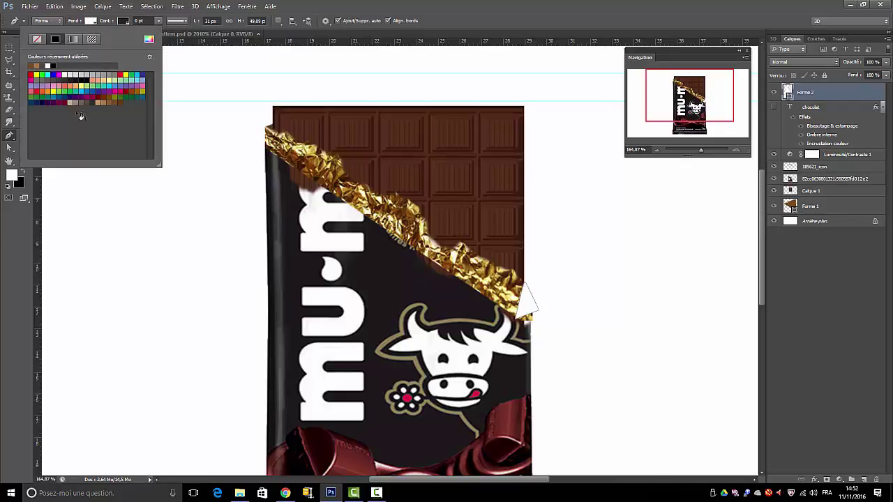
pyautogui.click(122, 101)
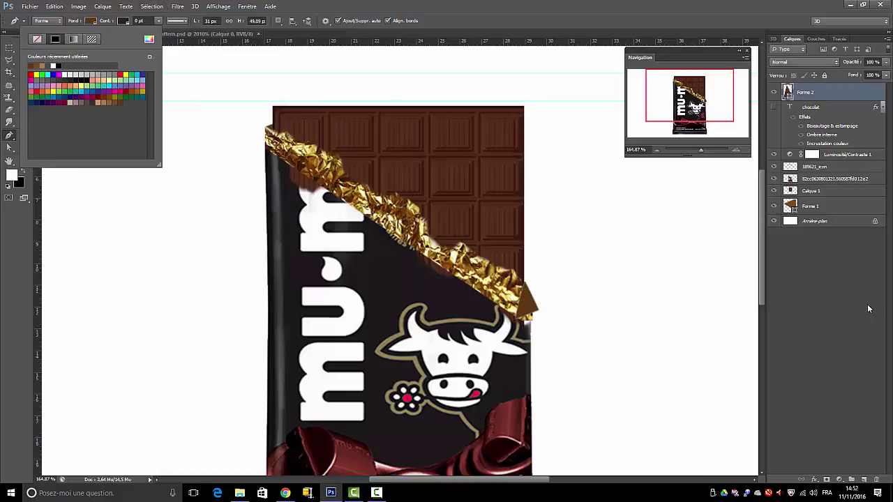
pyautogui.click(874, 280)
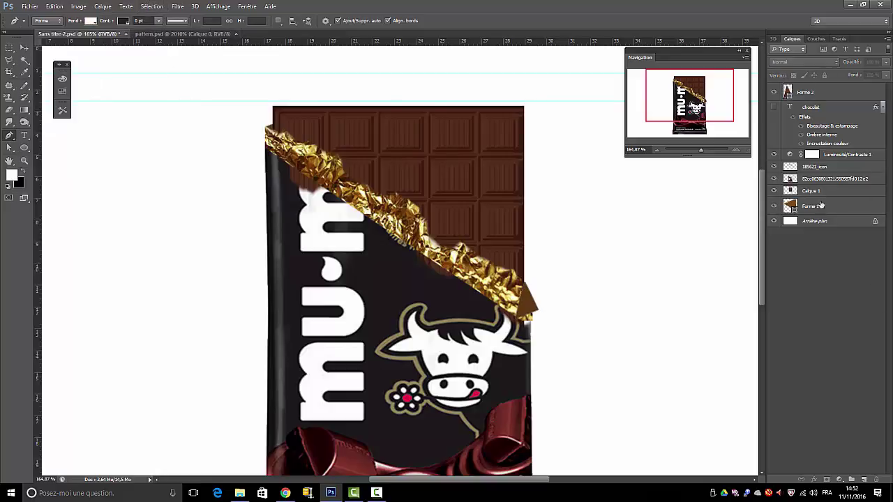
# - Place the Forme 2 layer directly above the background layer and rasterize it
pyautogui.moveTo(808, 92); pyautogui.dragTo(824, 210)
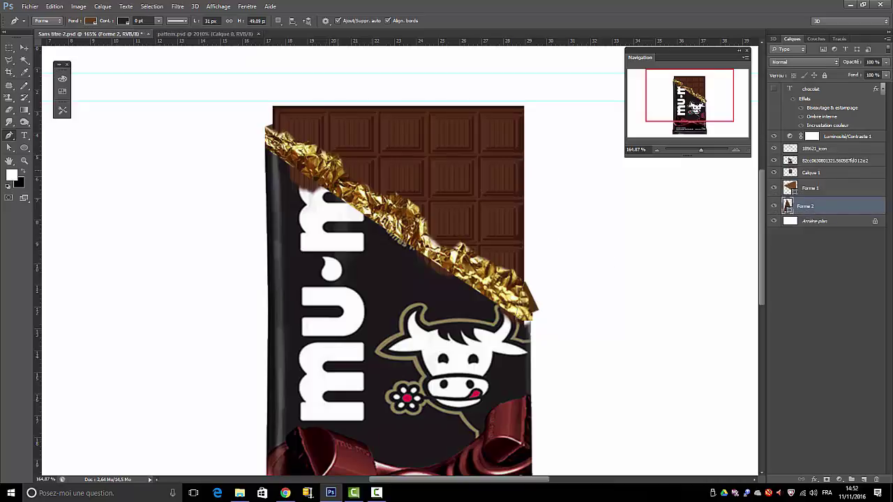
pyautogui.click(827, 333)
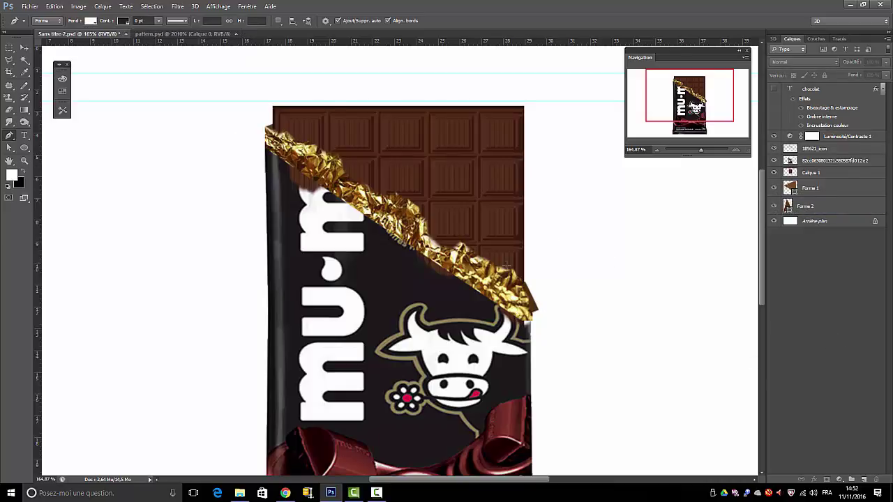
pyautogui.rightClick(808, 212)
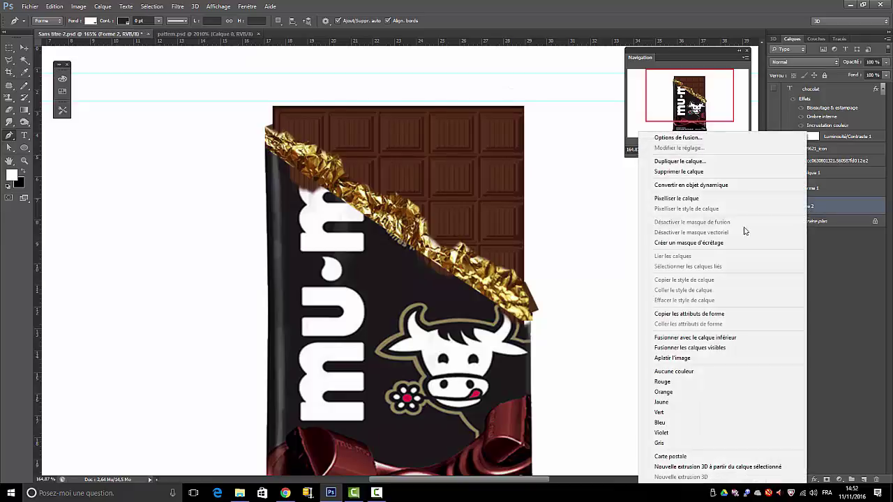
pyautogui.click(669, 200)
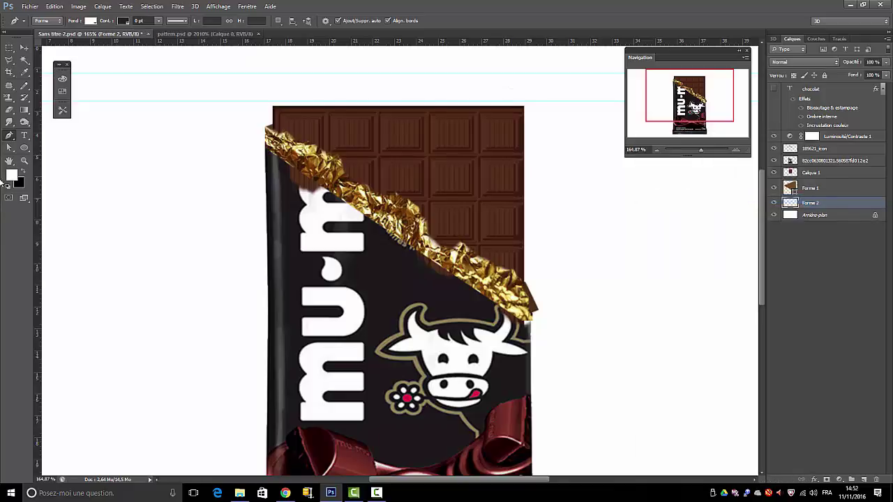
# - Try erasing the brown shape's overhang at the lower-right end of the foil, and undo the stroke
pyautogui.click(9, 110)
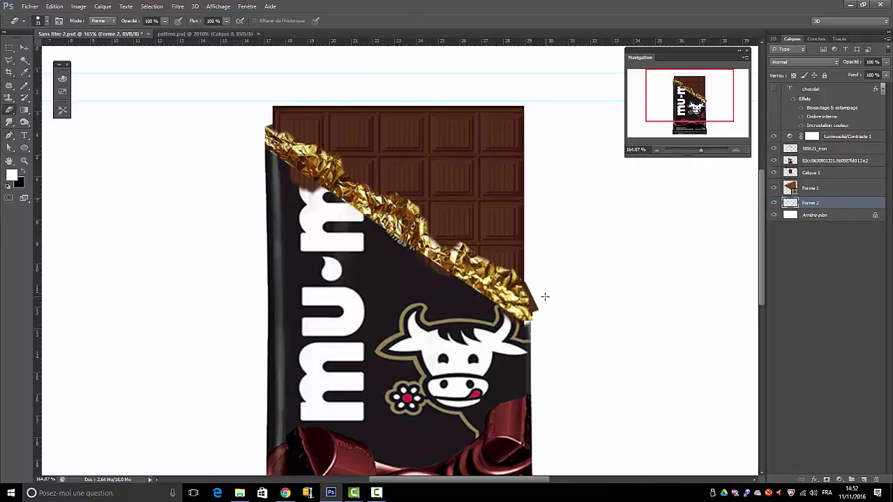
pyautogui.moveTo(542, 309)
pyautogui.mouseDown()
pyautogui.moveTo(533, 295)
pyautogui.moveTo(534, 320)
pyautogui.mouseUp()
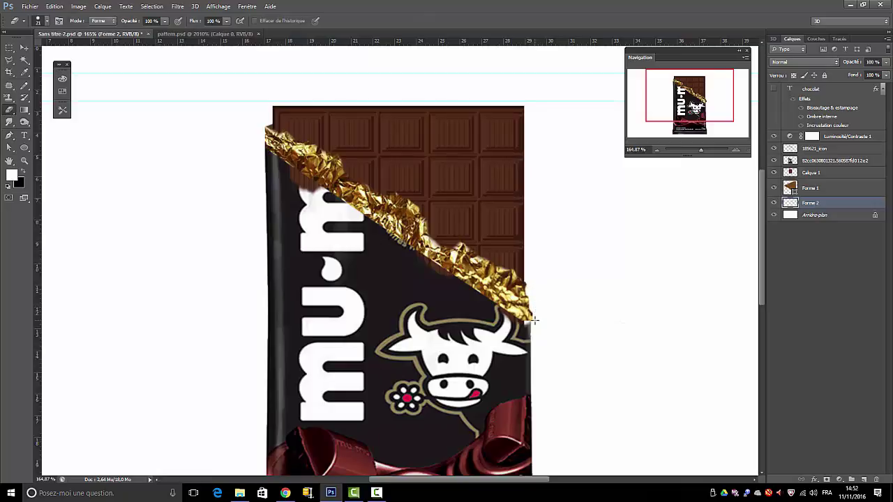
pyautogui.click(54, 7)
pyautogui.click(72, 17)
# - Delete the brown overhang beyond the bar's right edge using a Polygonal Lasso selection, and deselect
pyautogui.click(9, 60)
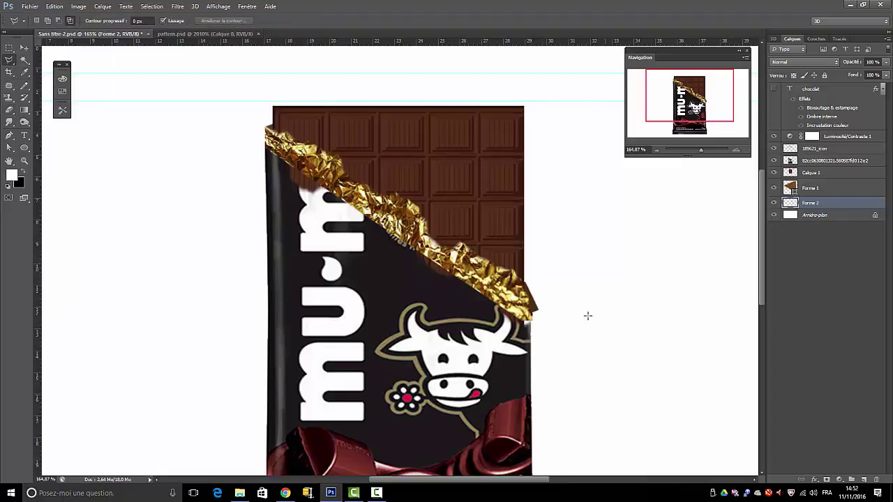
pyautogui.click(530, 294)
pyautogui.click(533, 334)
pyautogui.click(568, 315)
pyautogui.click(551, 292)
pyautogui.click(532, 288)
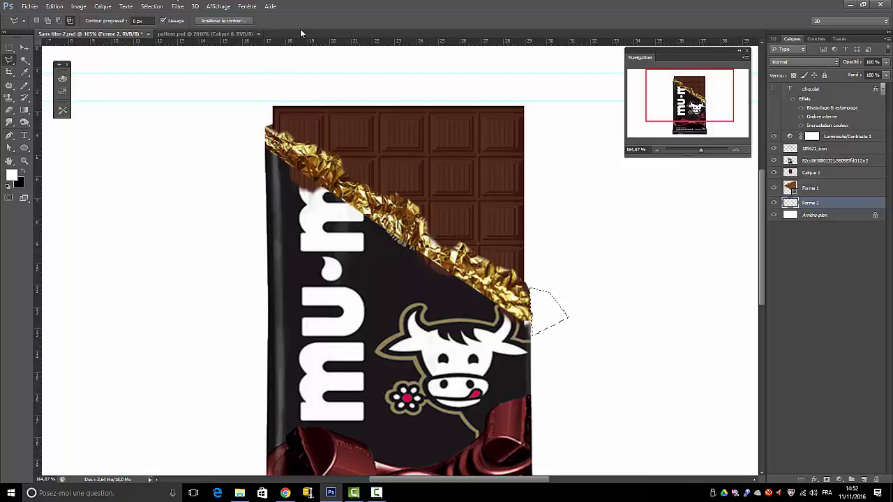
pyautogui.click(151, 7)
pyautogui.click(165, 25)
# - Merge the layers from Forme 2 up to 189621_icon into a single layer
pyautogui.click(813, 150)
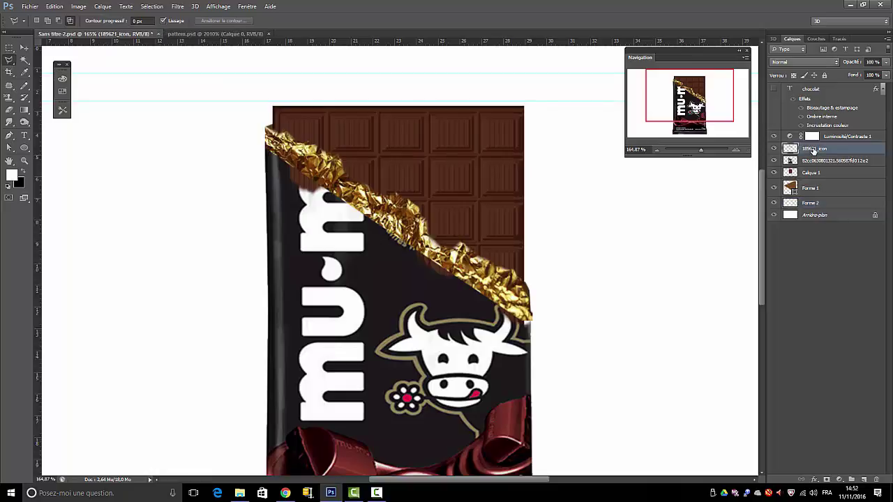
pyautogui.click(813, 204)
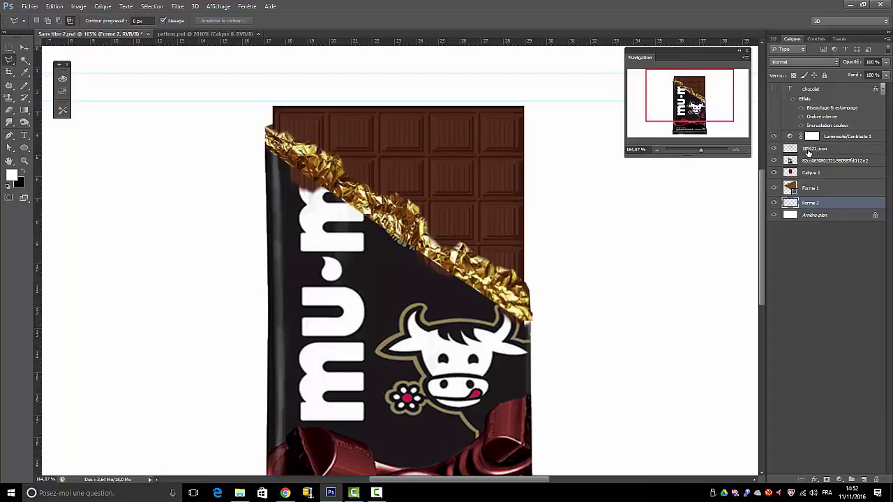
pyautogui.keyDown('shift'); pyautogui.click(809, 149); pyautogui.keyUp('shift')
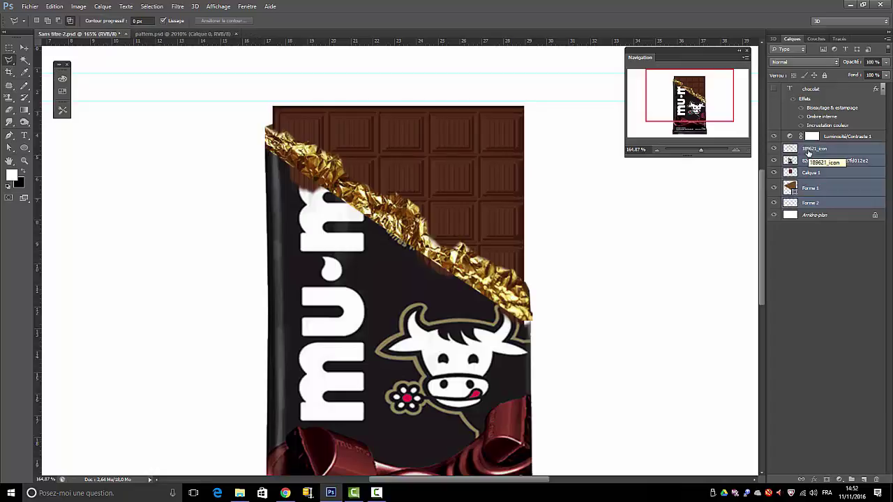
pyautogui.rightClick(809, 154)
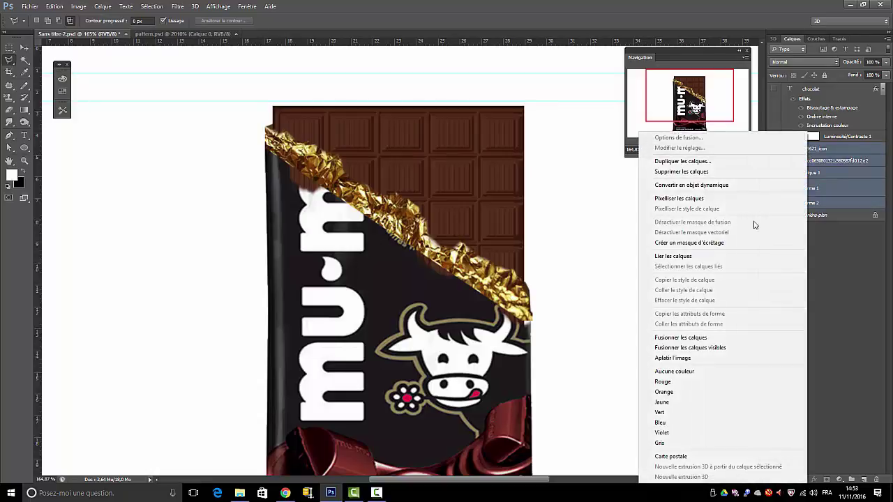
pyautogui.click(682, 341)
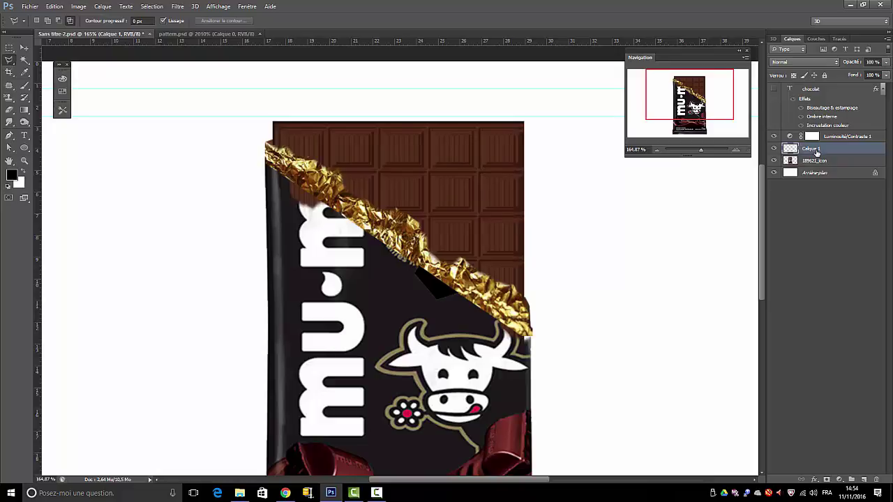
# - Add a drop shadow to the 189621_icon layer with 75% opacity, a 9 px distance and a larger, softer size
pyautogui.click(811, 162)
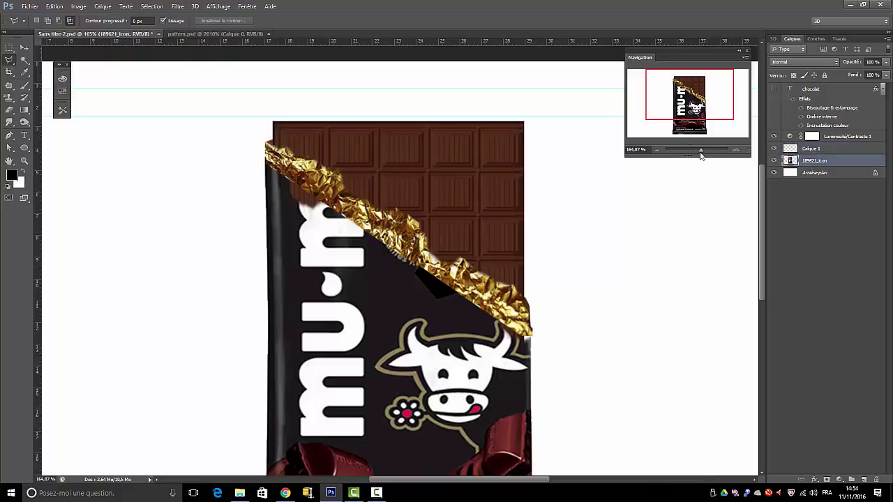
pyautogui.moveTo(701, 153)
pyautogui.mouseDown()
pyautogui.moveTo(674, 150)
pyautogui.moveTo(695, 149)
pyautogui.mouseUp()
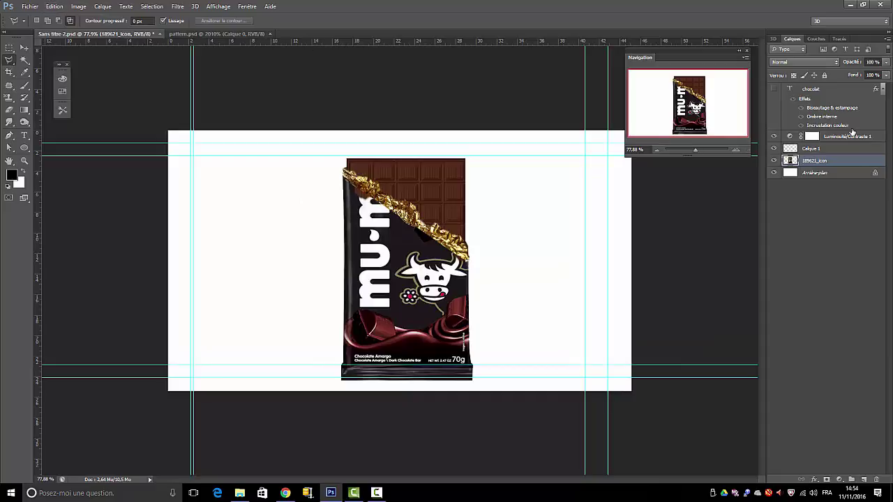
pyautogui.click(79, 7)
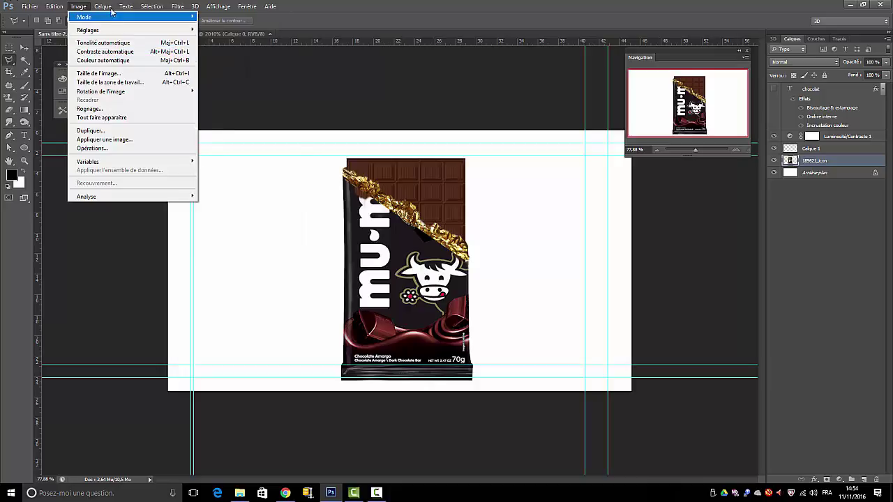
pyautogui.moveTo(102, 7)
pyautogui.moveTo(117, 59)
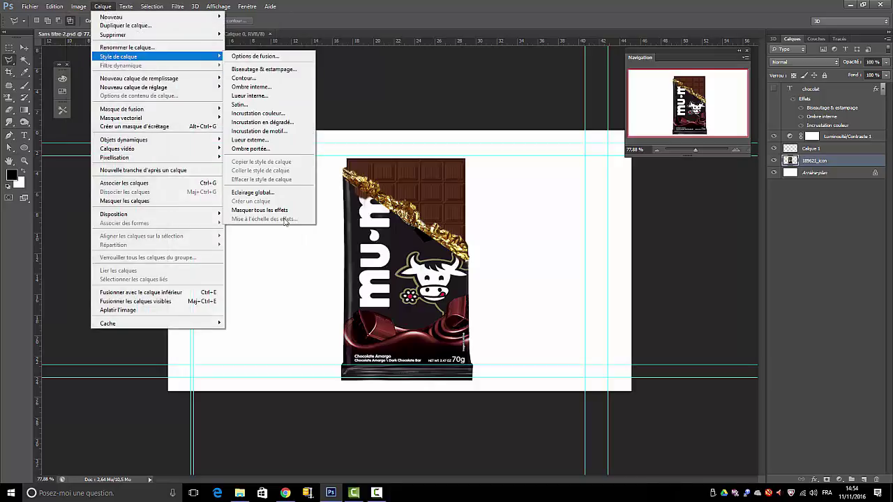
pyautogui.click(254, 56)
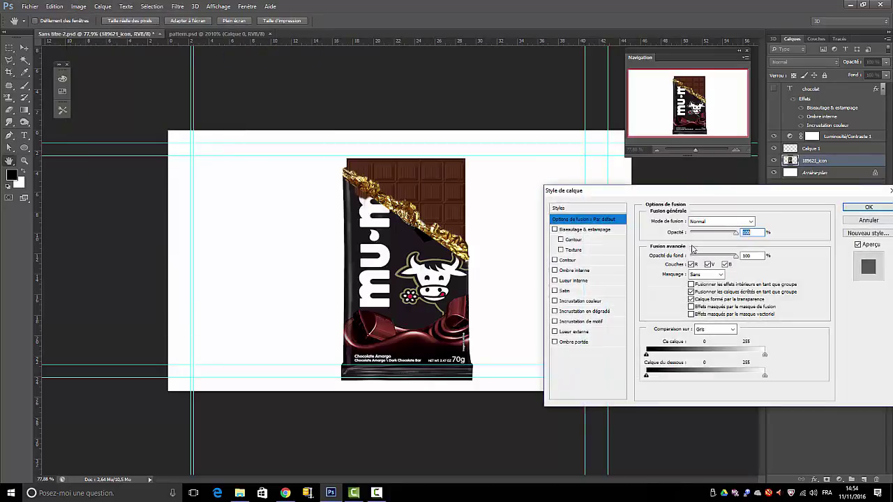
pyautogui.click(555, 342)
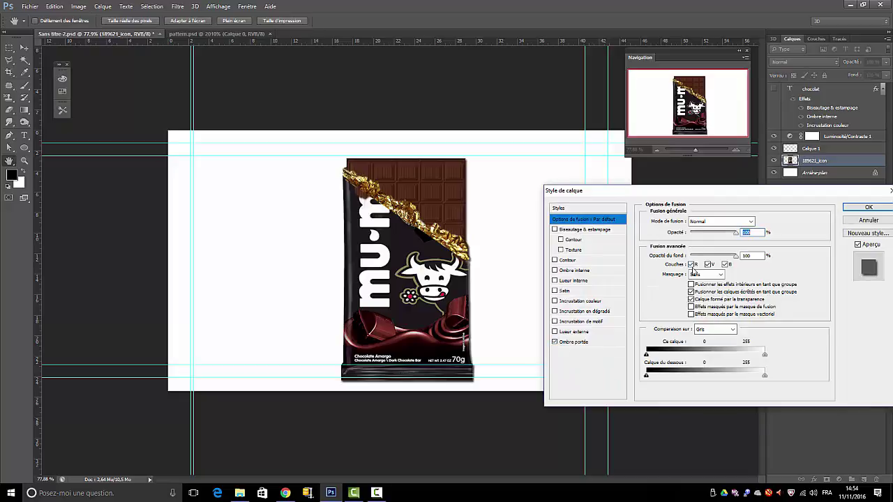
pyautogui.click(579, 343)
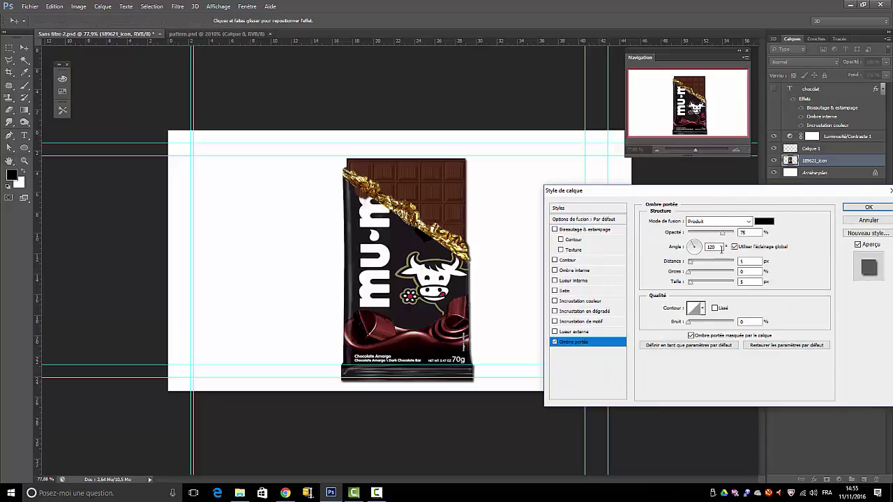
pyautogui.moveTo(690, 264); pyautogui.dragTo(694, 282)
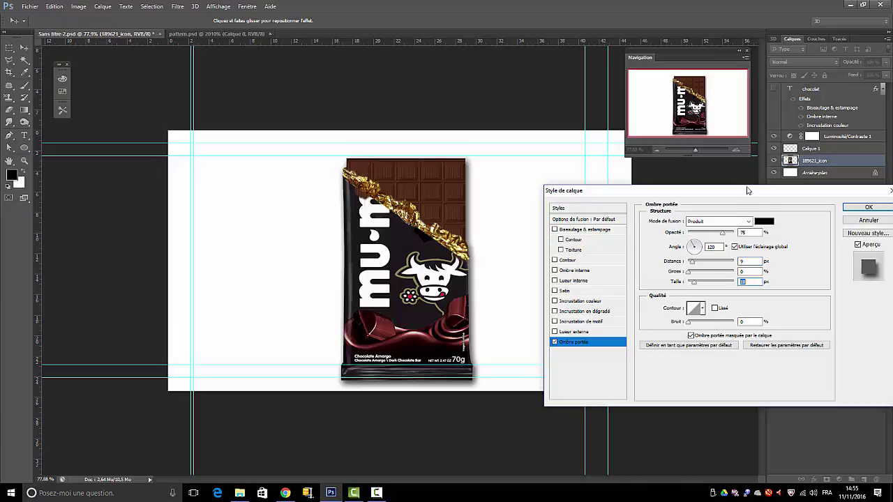
pyautogui.click(867, 208)
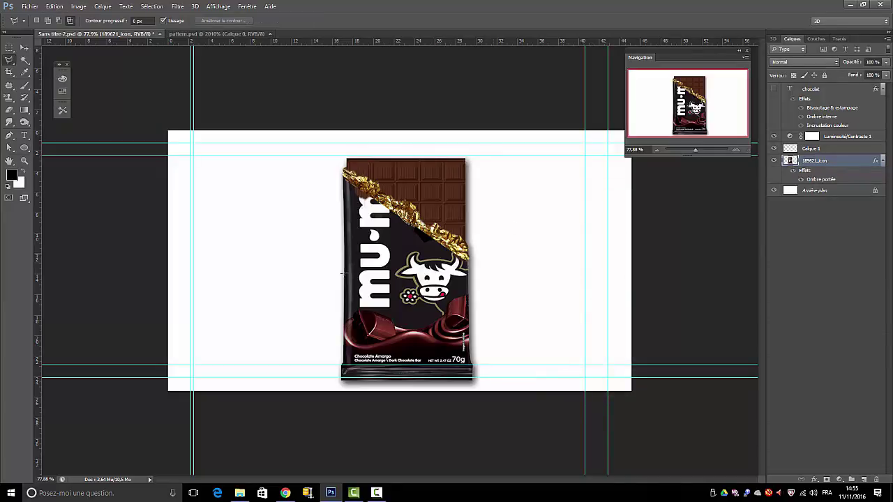
# - Convert the background into a regular layer and fill it with a radial yellow-orange-red gradient from the bar's centre to the canvas's left edge
pyautogui.doubleClick(834, 190)
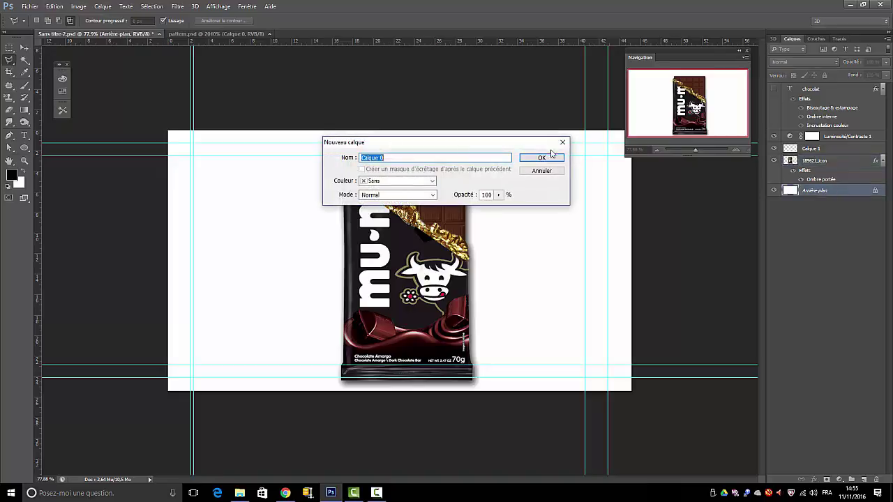
pyautogui.press('Return')
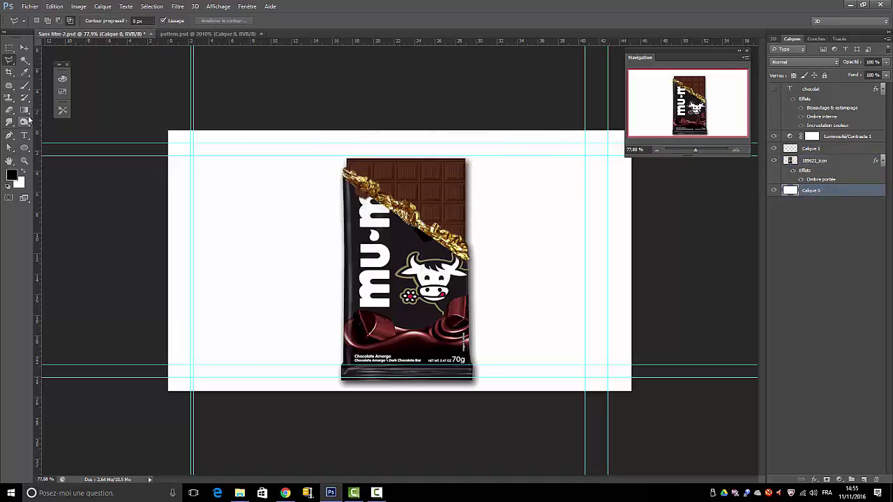
pyautogui.moveTo(27, 111); pyautogui.dragTo(52, 114)
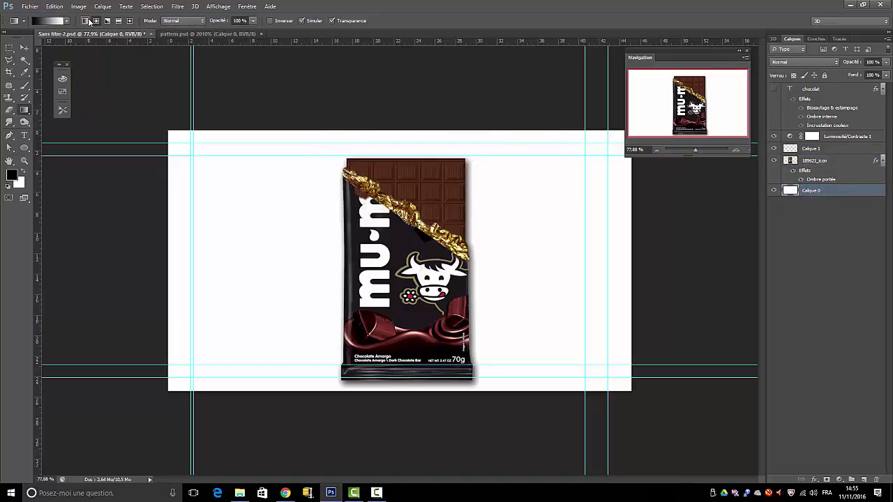
pyautogui.click(66, 21)
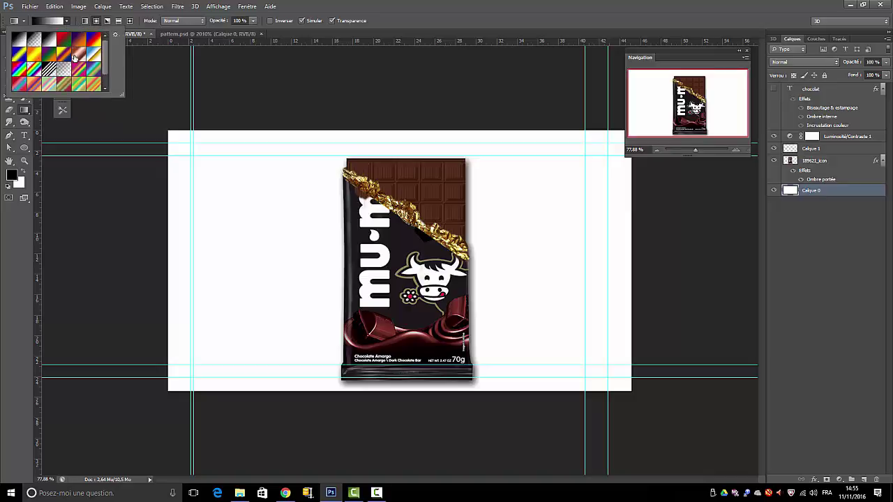
pyautogui.scroll(-1, 106, 56)
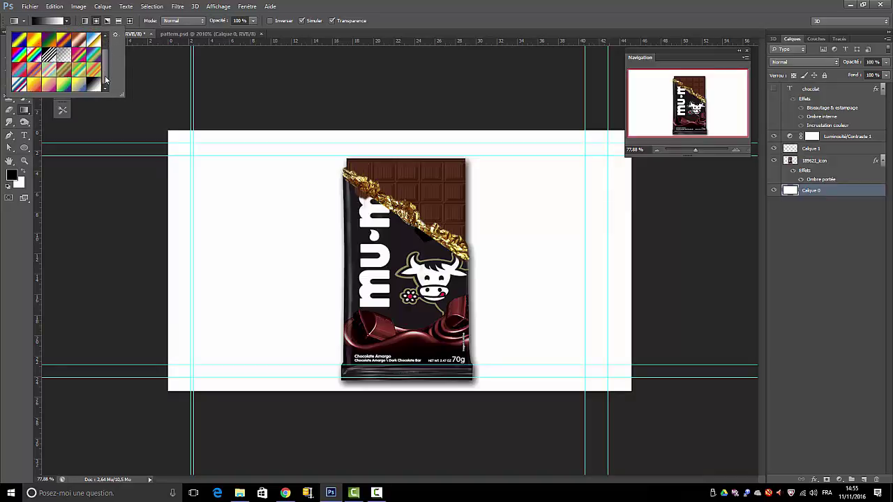
pyautogui.click(36, 88)
pyautogui.moveTo(398, 249); pyautogui.dragTo(172, 247)
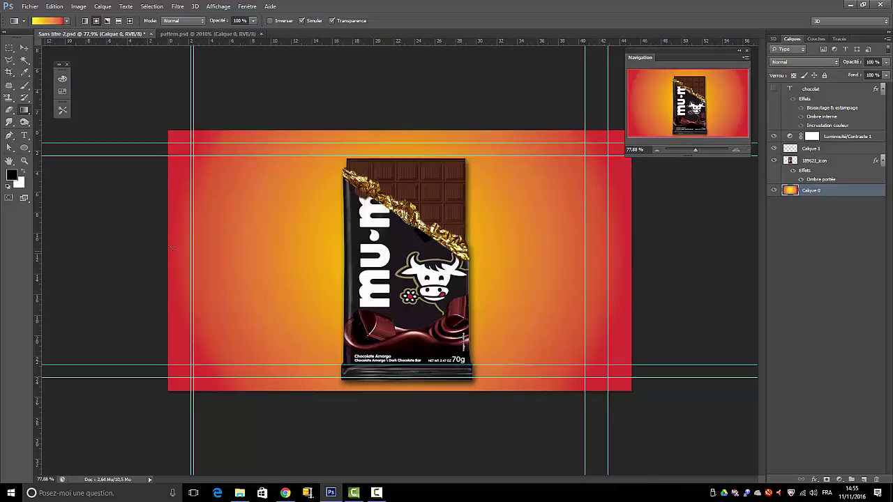
# - Apply a Gaussian Blur with an increased radius to the gradient background layer
pyautogui.click(157, 7)
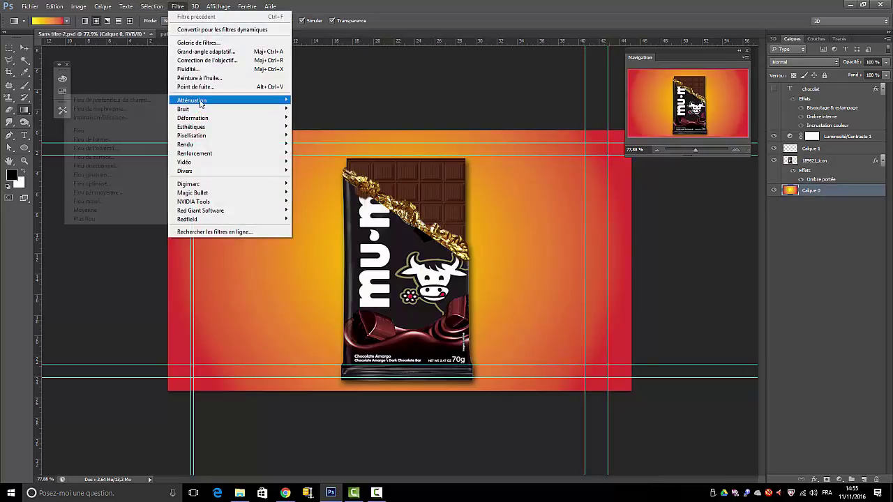
pyautogui.moveTo(200, 110)
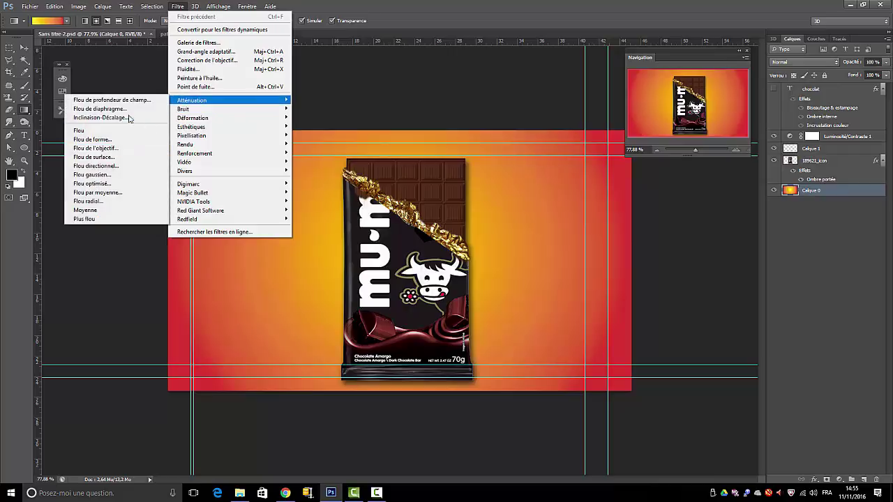
pyautogui.click(103, 175)
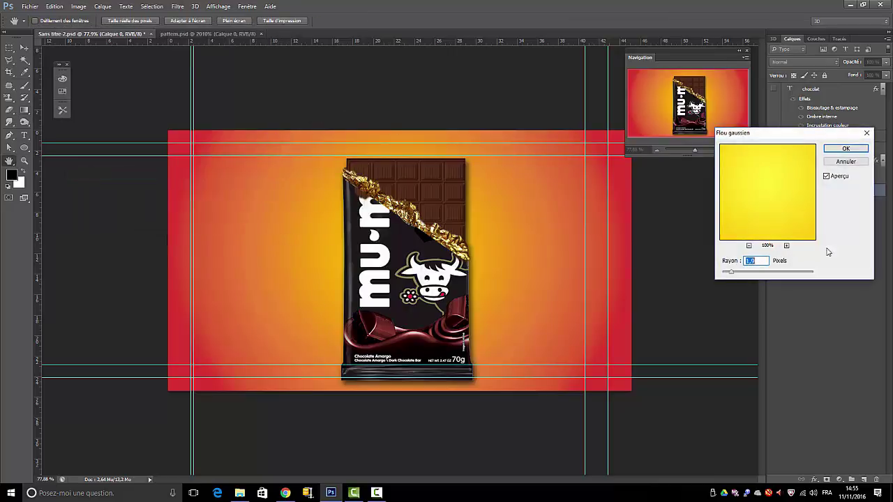
pyautogui.moveTo(733, 271); pyautogui.dragTo(750, 274)
pyautogui.moveTo(796, 134); pyautogui.dragTo(692, 179)
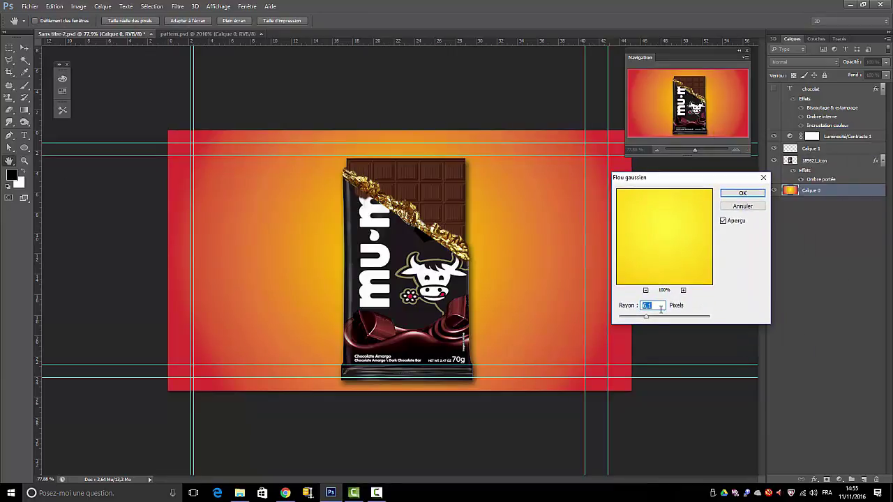
pyautogui.moveTo(647, 318); pyautogui.dragTo(649, 318)
pyautogui.click(741, 193)
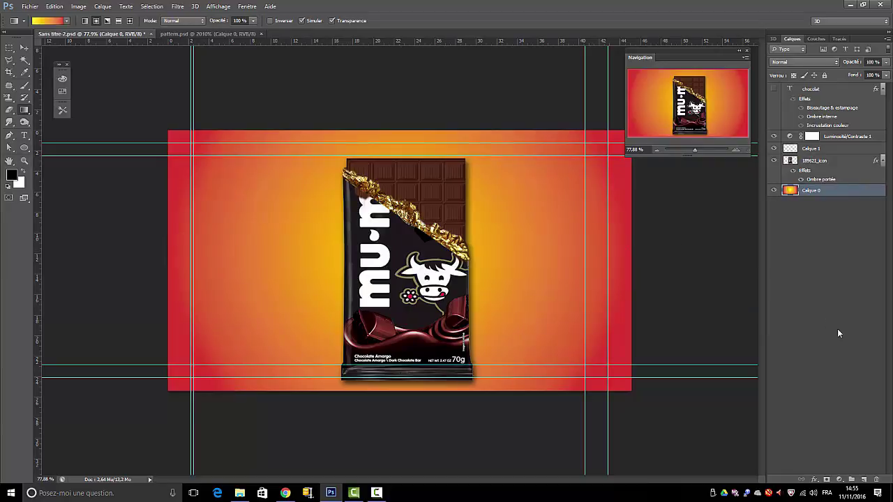
# - Show the chocolat text layer and activate the Move tool
pyautogui.click(775, 90)
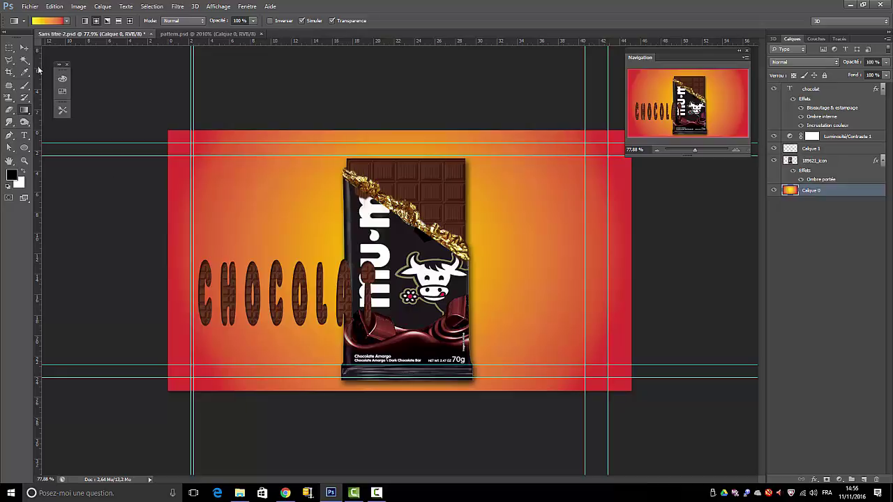
pyautogui.click(24, 47)
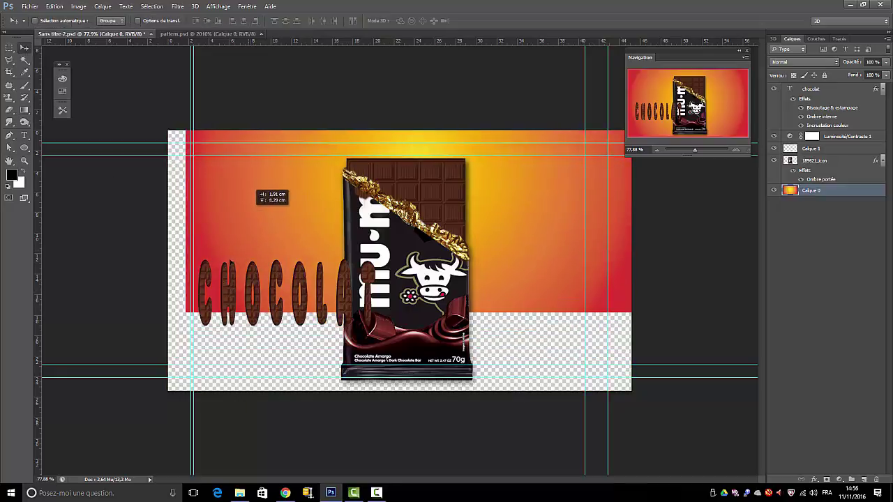